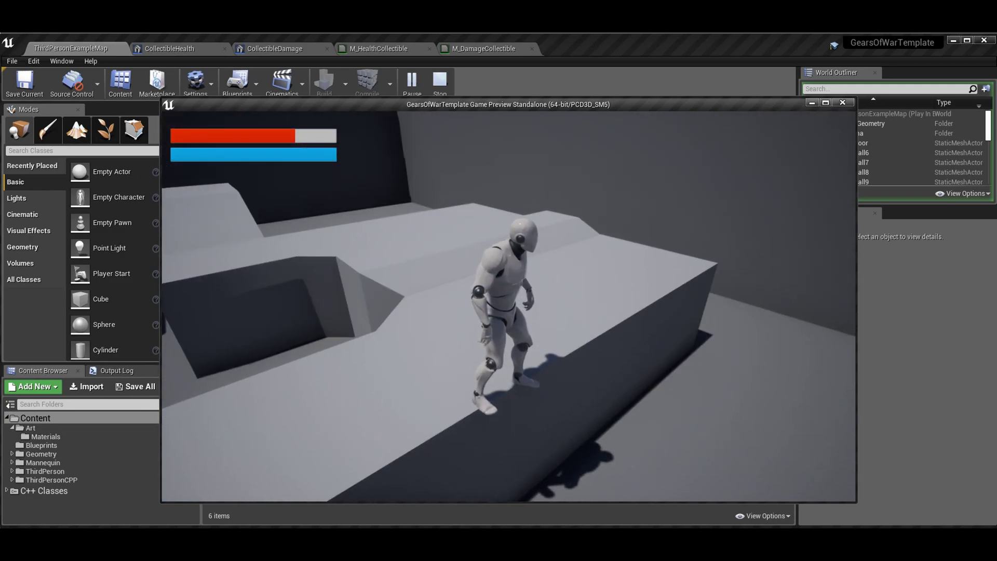
Step: Stop the game preview, switch to Visual Studio and review the TakeDamage and Heal function declarations in GearsOfWarTemplateCharacter.h
key("Escape")
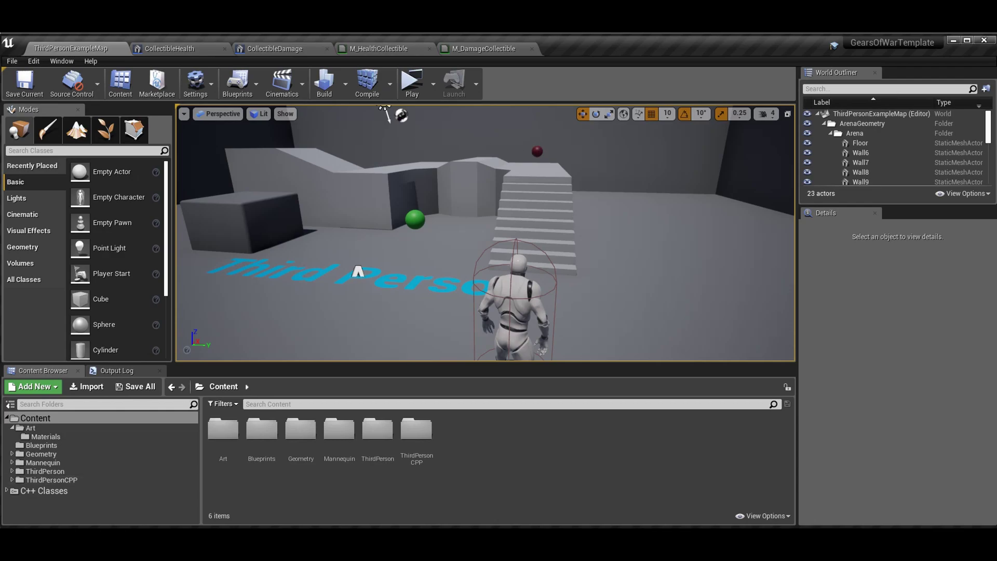
left_click(348, 518)
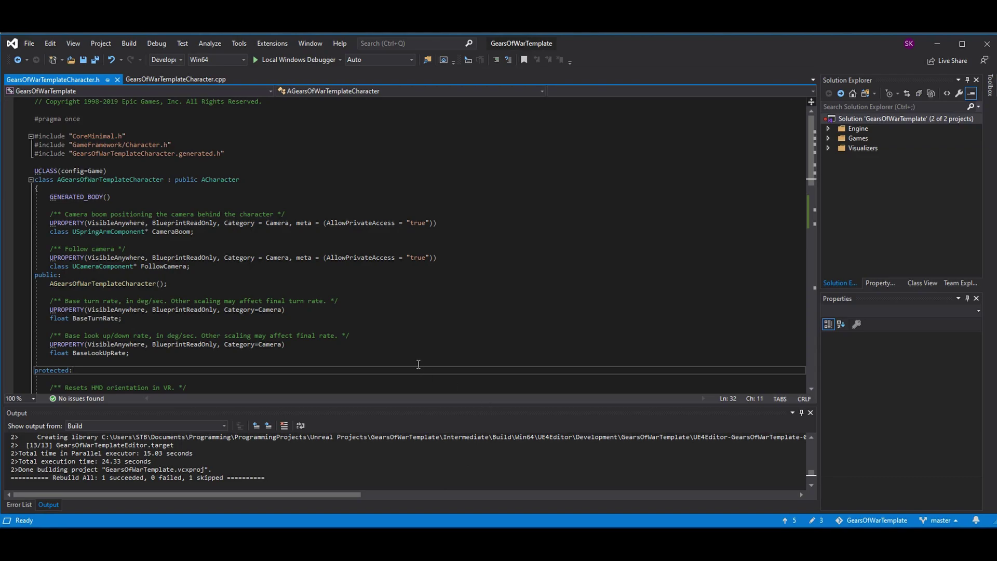
left_click(494, 258)
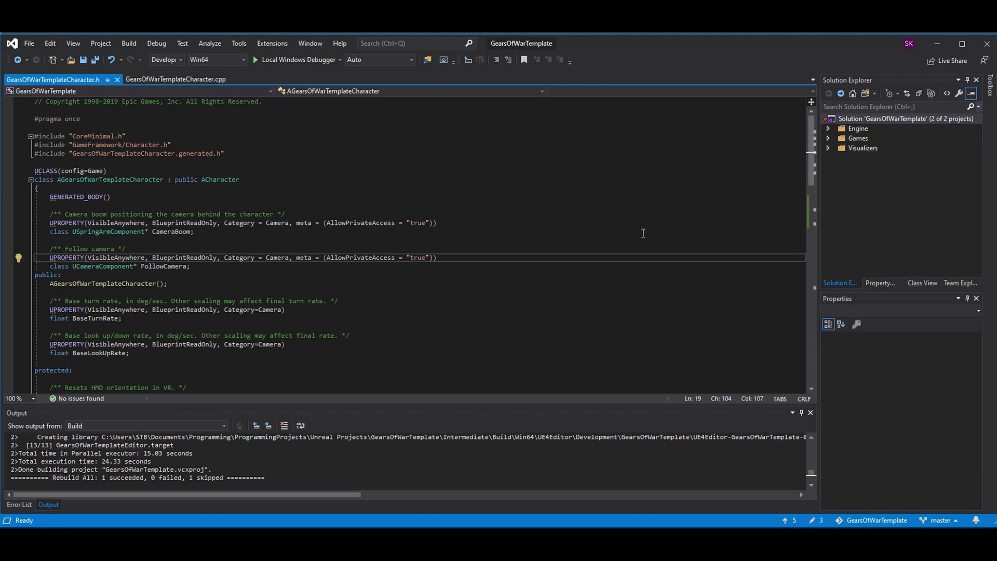
scroll(268, 224, "down", 2)
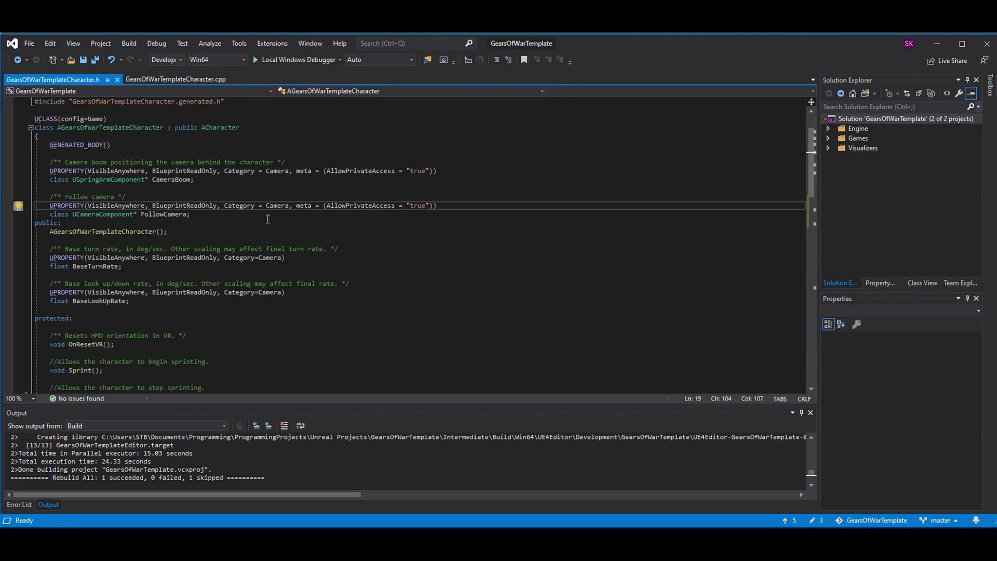
scroll(316, 248, "down", 11)
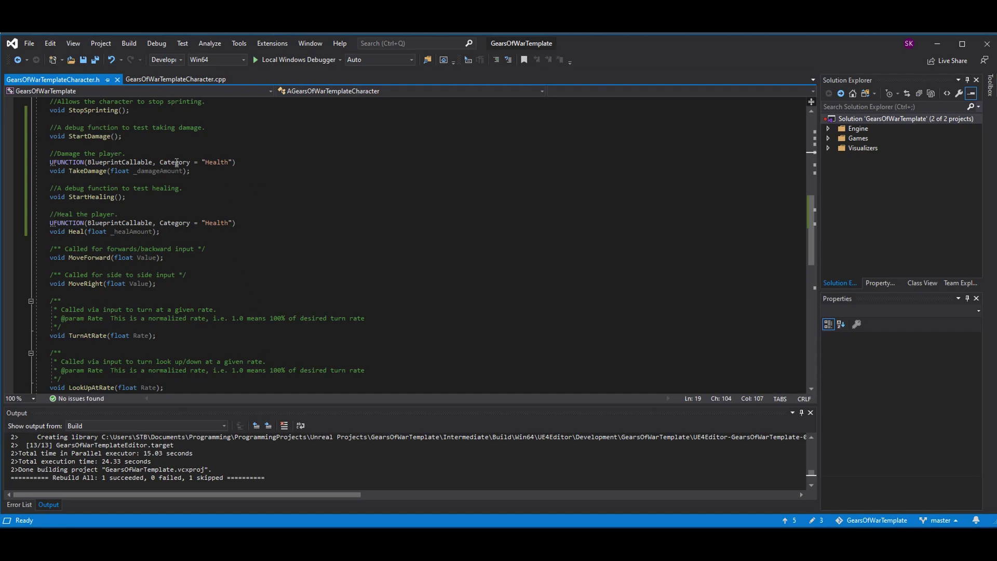
scroll(311, 236, "up", 6)
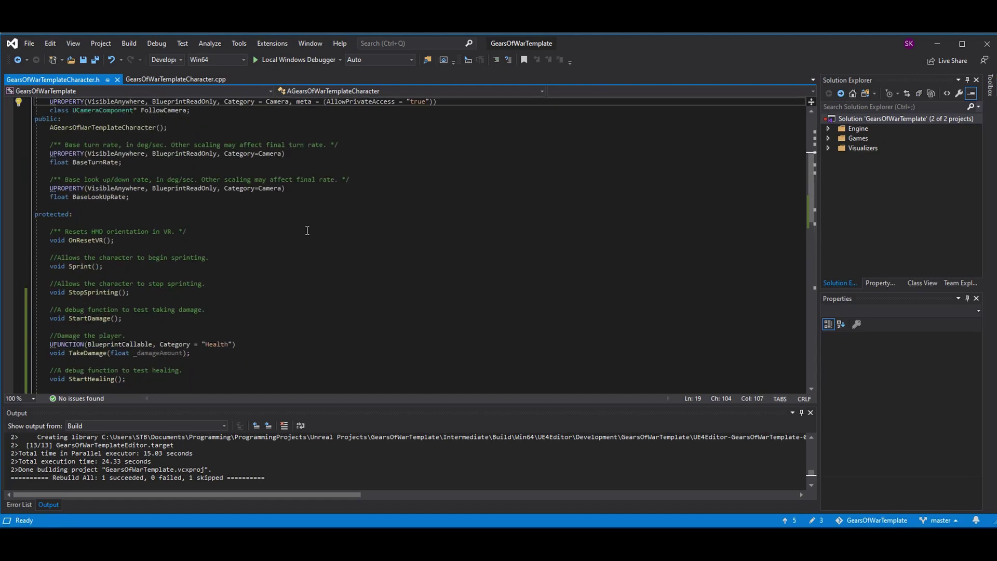
scroll(309, 232, "down", 4)
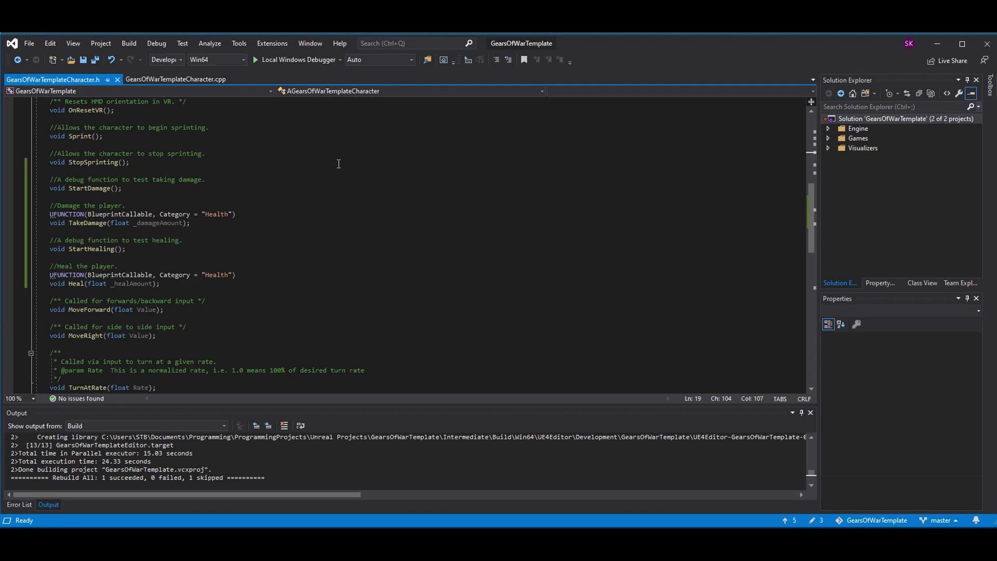
scroll(240, 310, "up", 7)
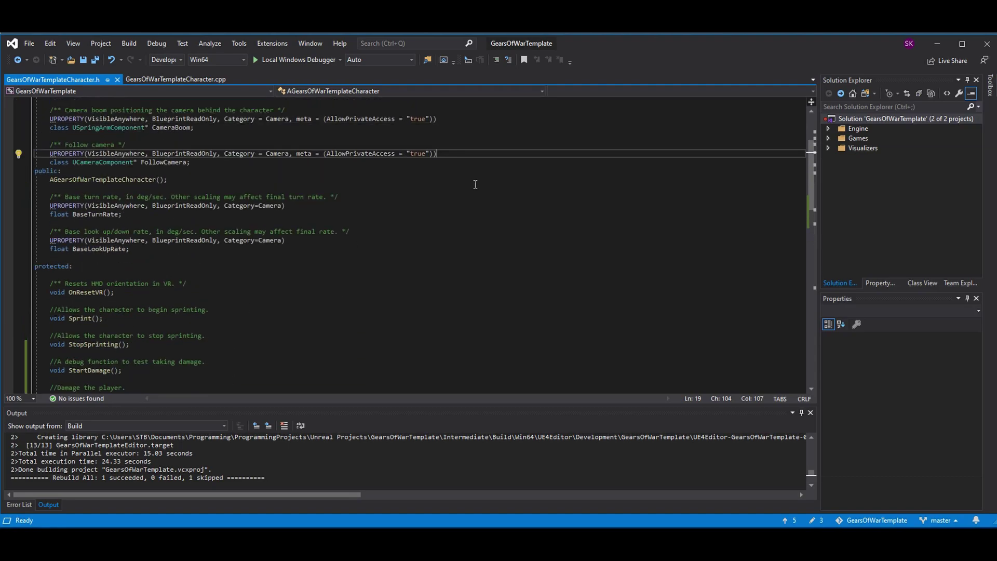
scroll(311, 270, "down", 6)
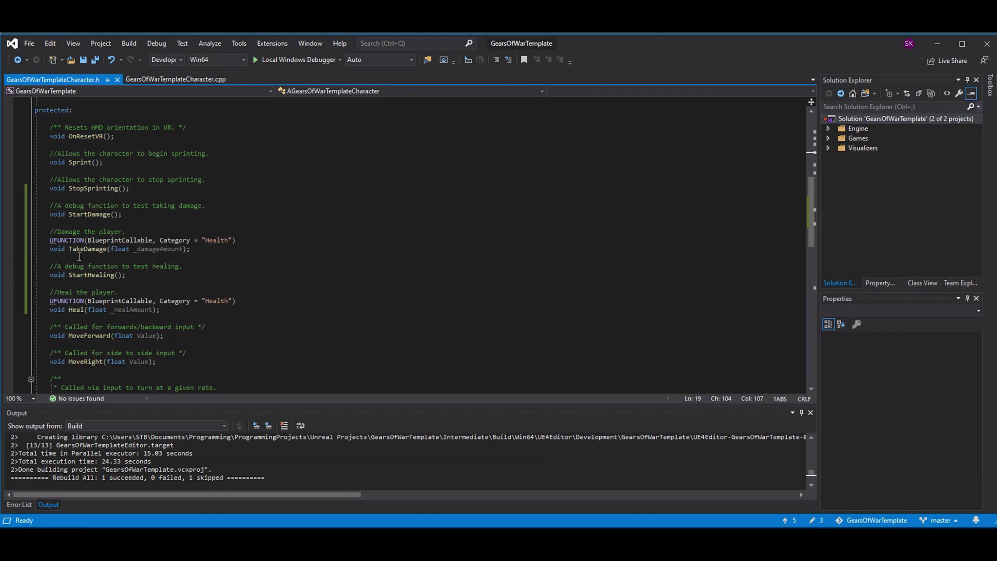
mouse_move(129, 244)
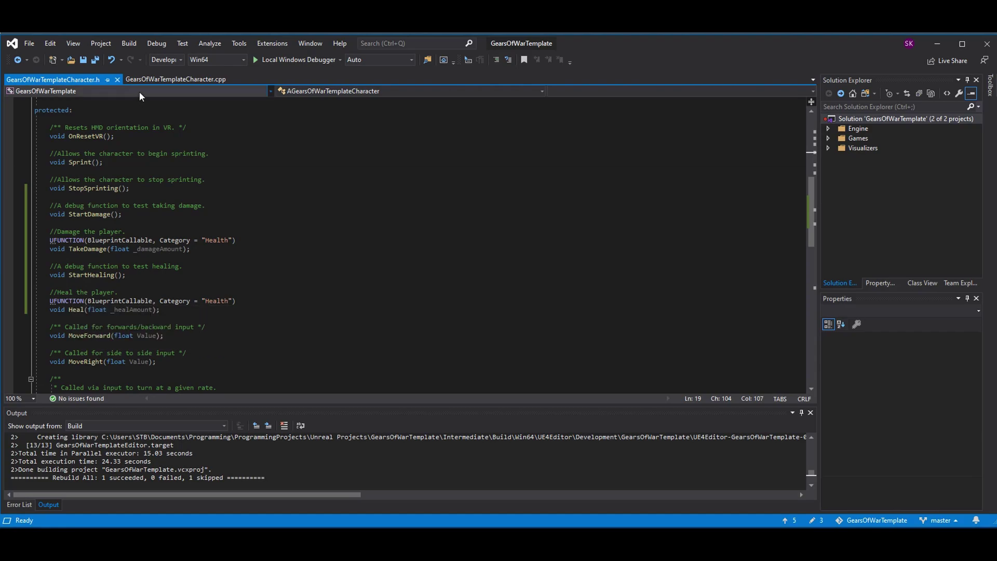
Step: Examine the input bindings and the TakeDamage and Heal function definitions in GearsOfWarTemplateCharacter.cpp
left_click(172, 79)
scroll(309, 286, "down", 20)
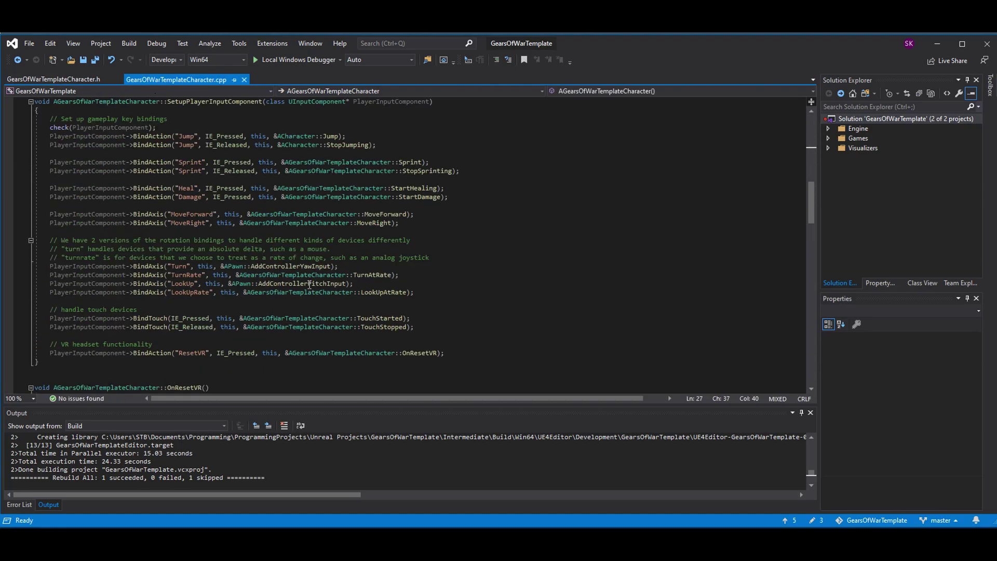
scroll(309, 285, "down", 2)
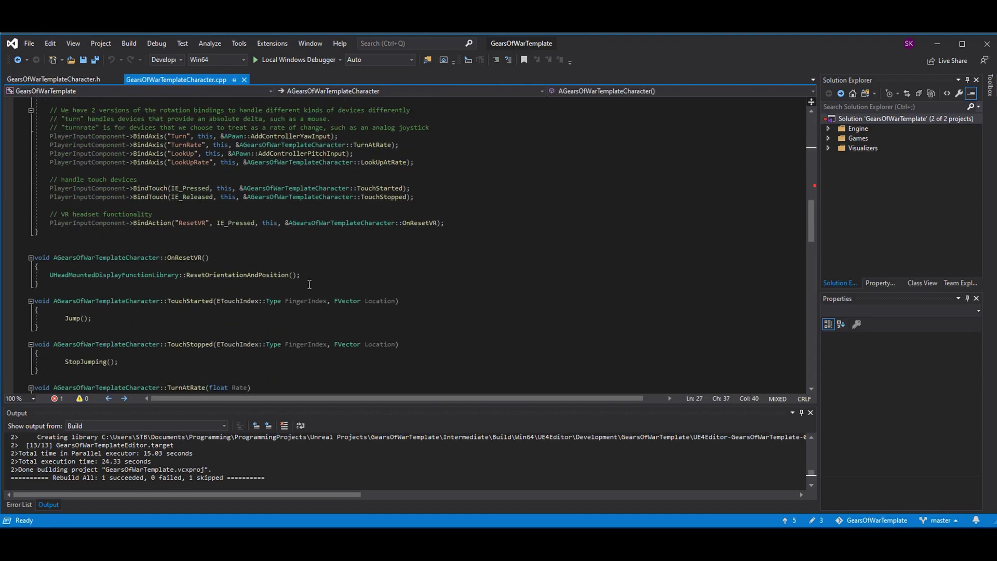
scroll(309, 284, "down", 10)
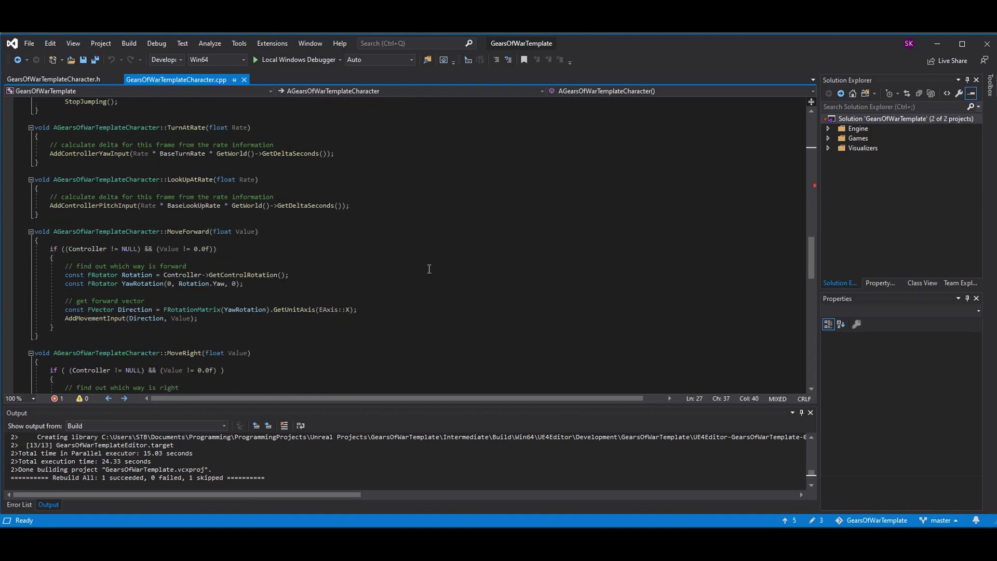
scroll(429, 269, "down", 2)
scroll(429, 269, "down", 16)
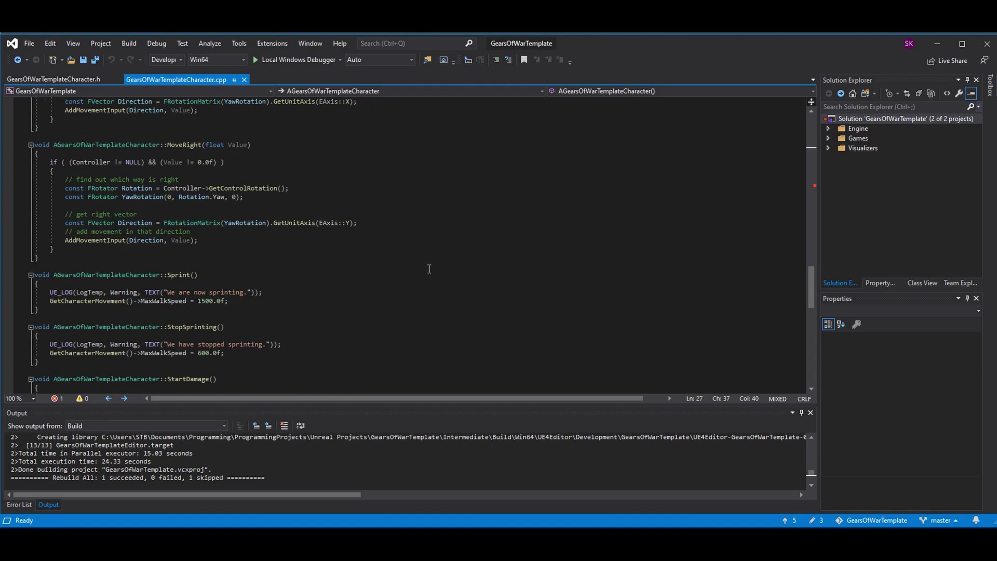
scroll(429, 269, "down", 1)
scroll(429, 268, "up", 1)
scroll(429, 268, "down", 1)
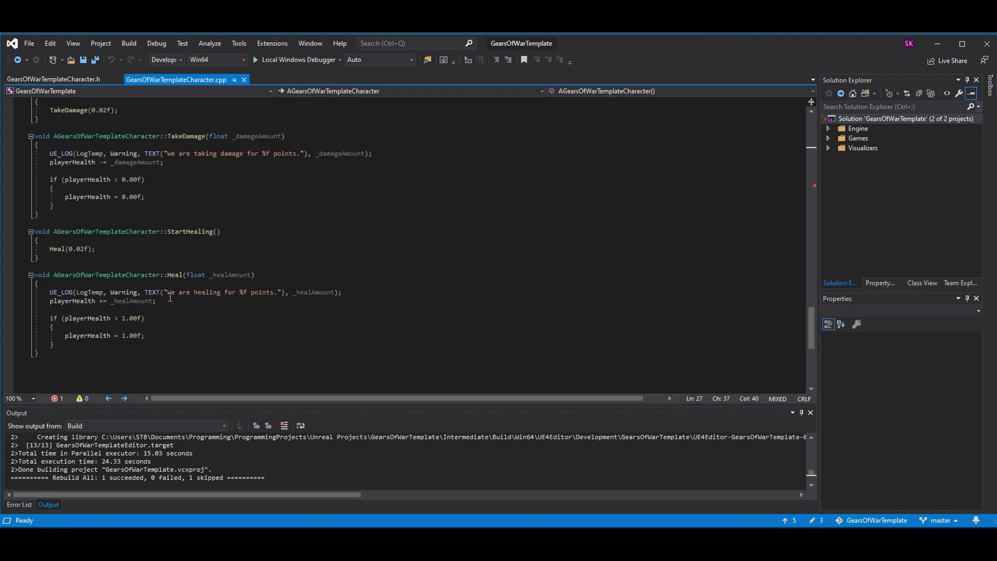
mouse_move(149, 305)
scroll(157, 268, "up", 3)
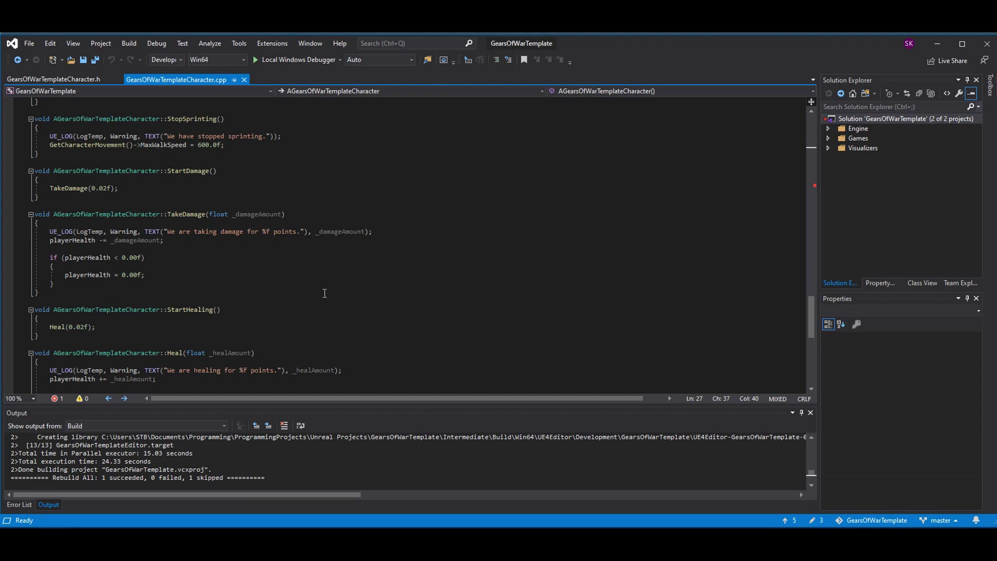
scroll(350, 277, "up", 15)
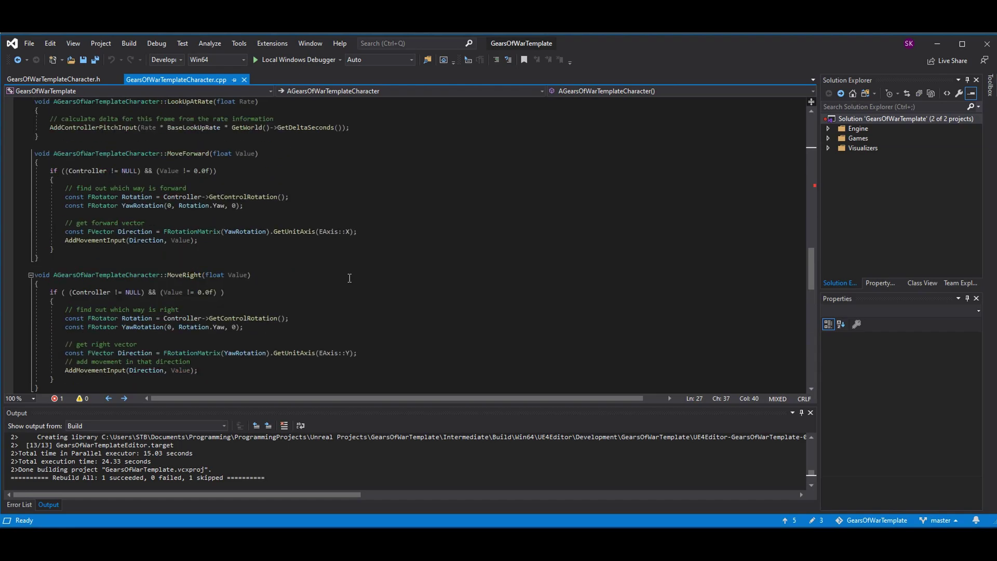
scroll(345, 269, "up", 20)
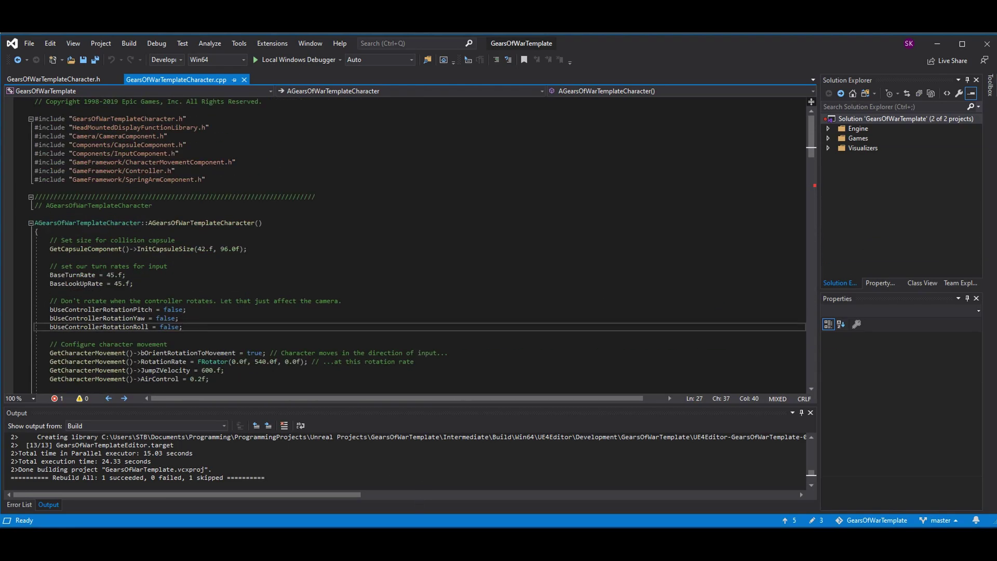
Step: Switch to Unreal Editor, open the Blueprints content folder and look up the option for adding a new Blueprint Class
left_click(415, 521)
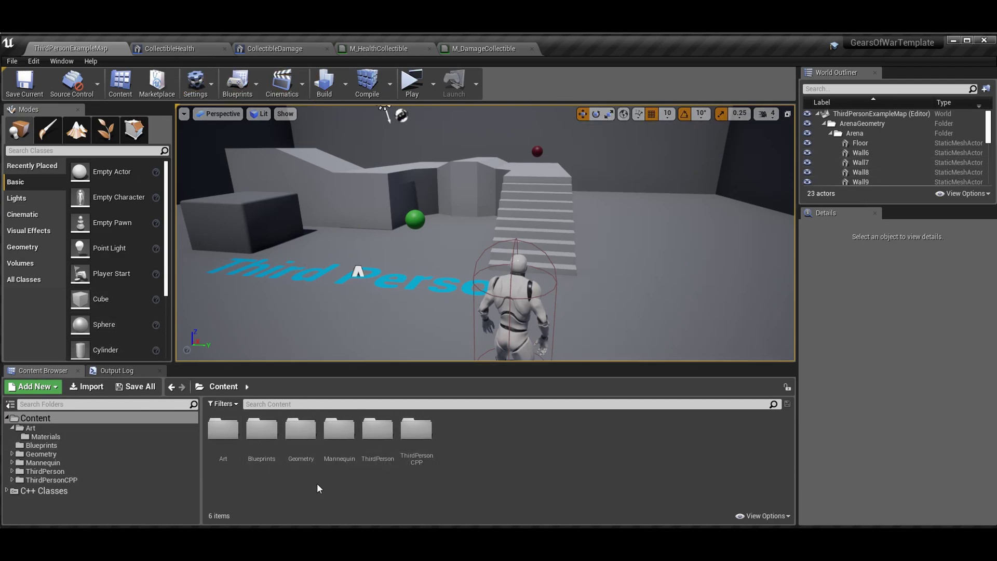
double_click(262, 433)
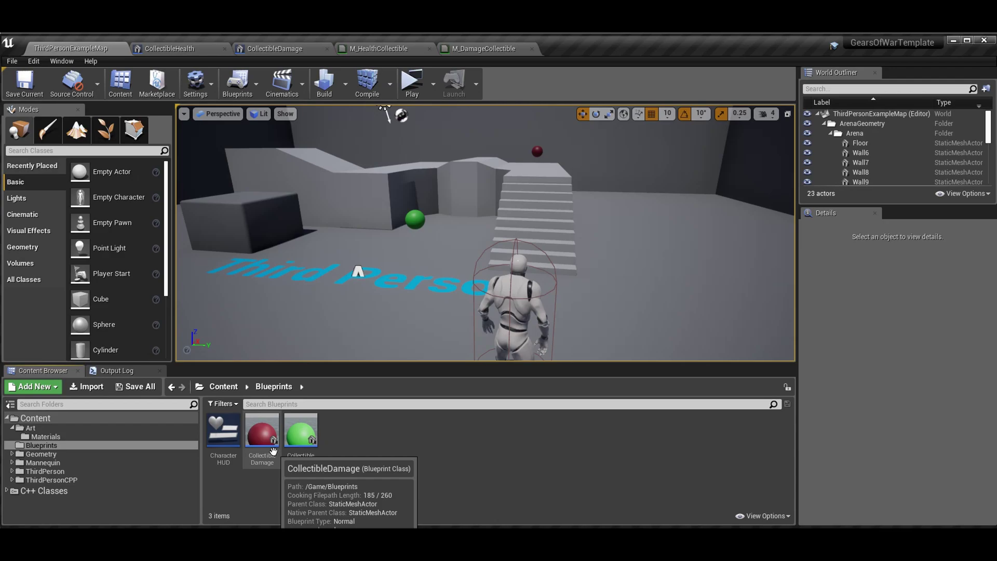
left_click(32, 386)
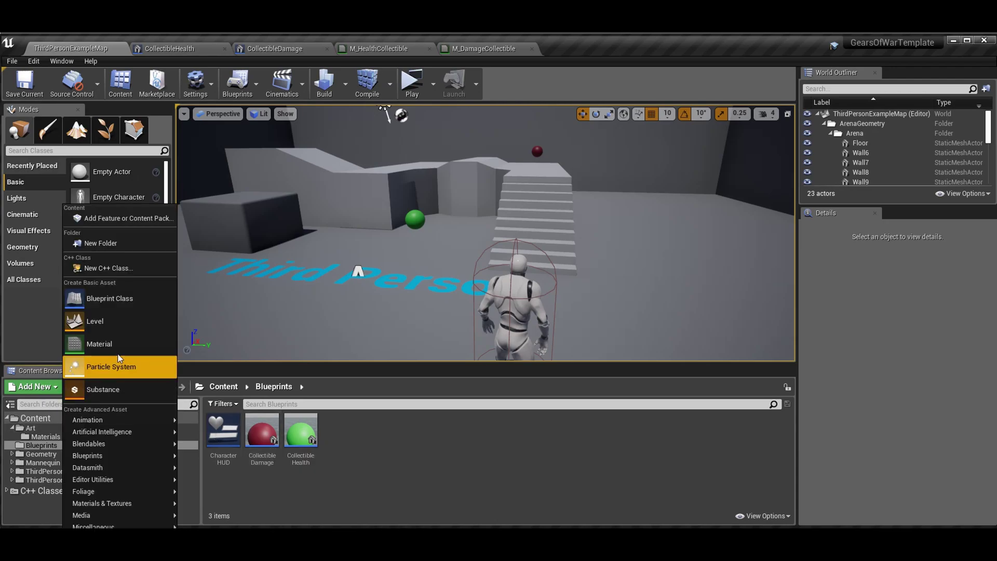
left_click(133, 300)
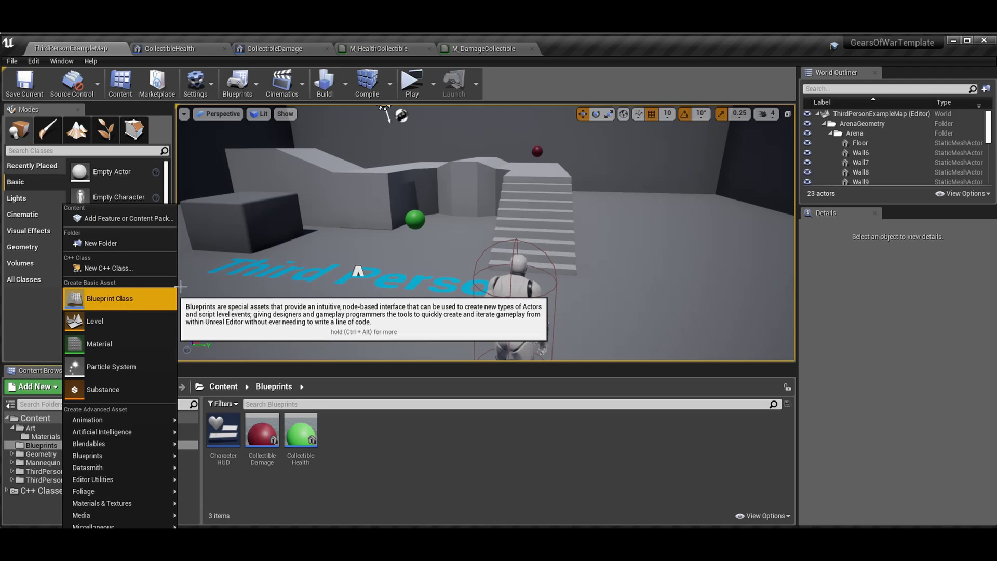
Step: Examine the CollectibleHealth event graph, from Event Tick and the player overlap check through to the Heal and DestroyActor nodes
left_click(173, 49)
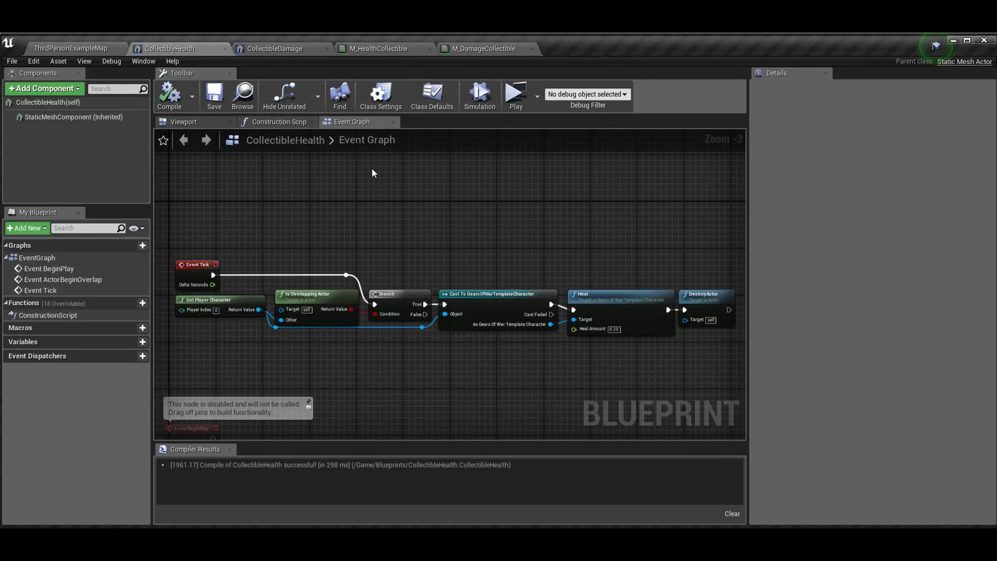
scroll(411, 203, "down", 2)
scroll(469, 217, "up", 2)
right_click_drag(468, 217, 521, 216)
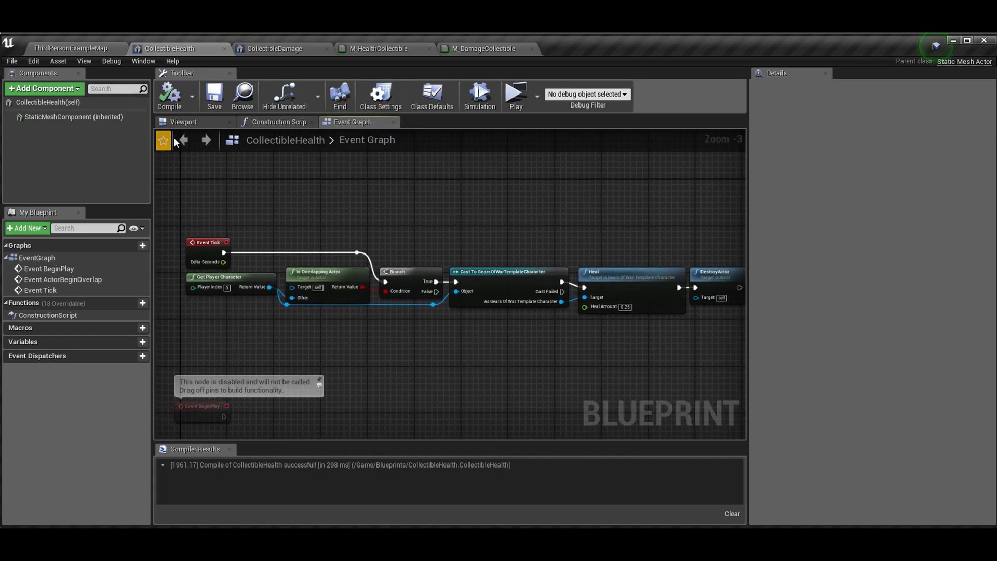
right_click_drag(296, 232, 320, 19)
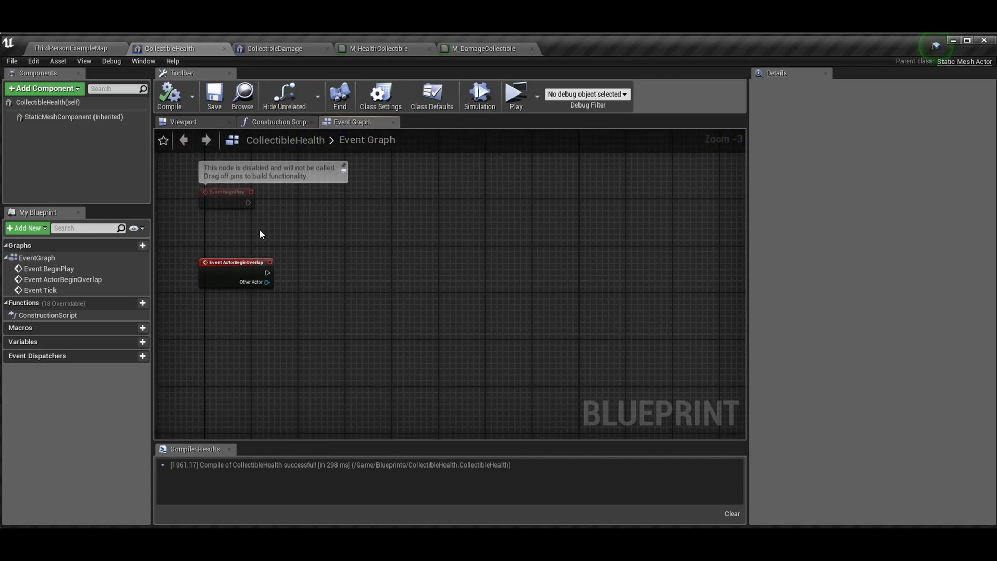
right_click_drag(260, 232, 253, 406)
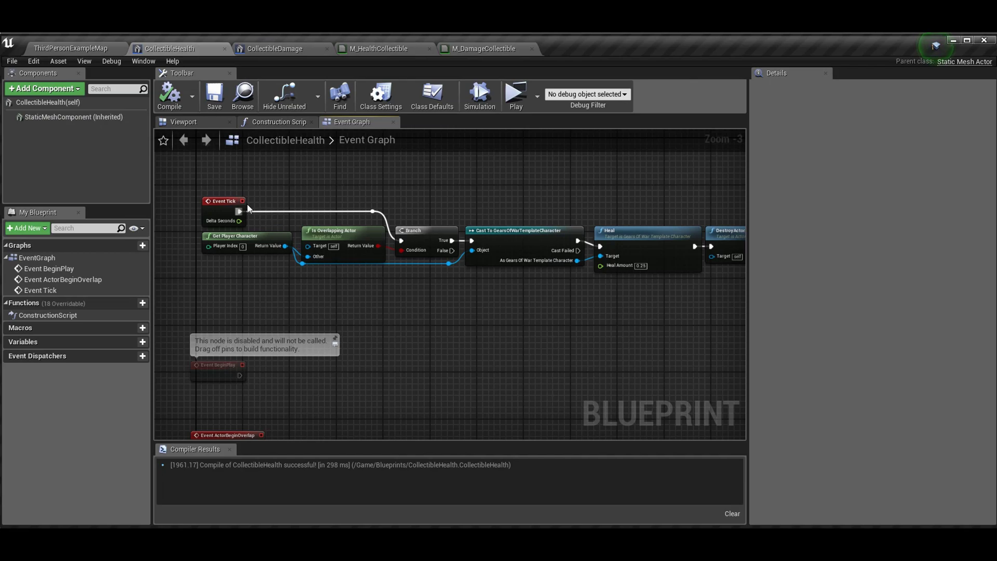
right_click_drag(347, 169, 309, 203)
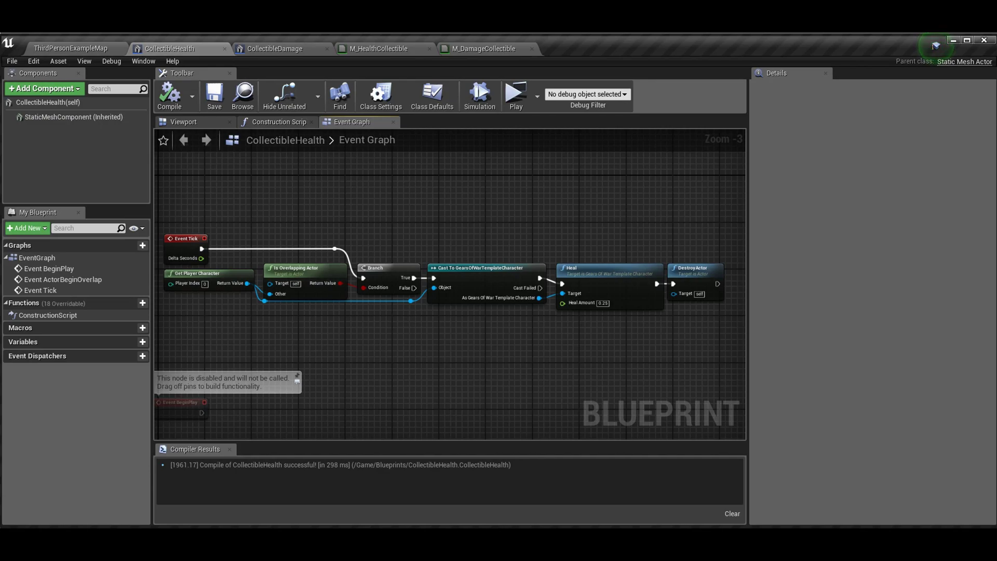
right_click_drag(228, 215, 263, 215)
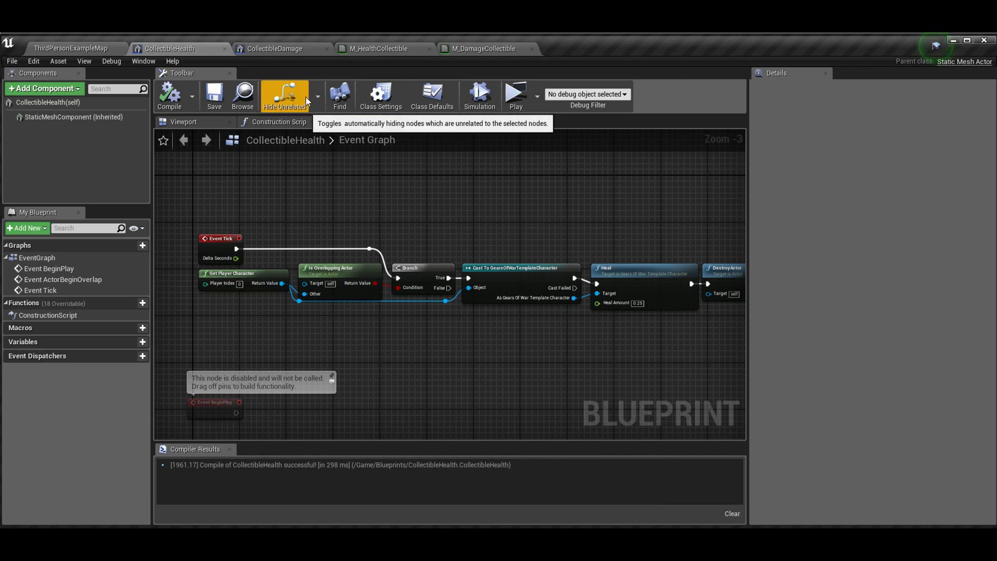
right_click_drag(577, 191, 551, 203)
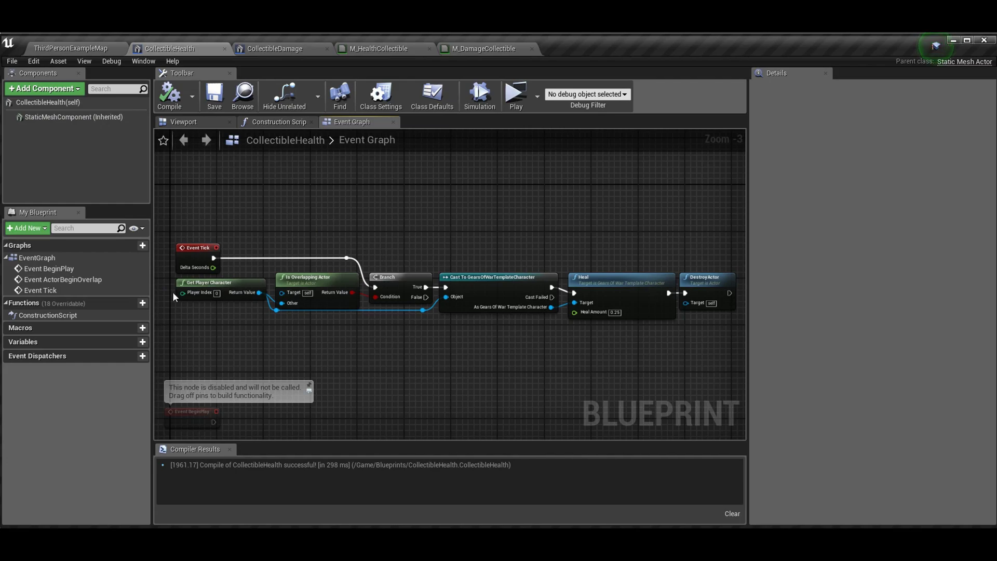
mouse_move(373, 322)
right_mouse_down()
mouse_move(353, 319)
mouse_move(374, 318)
right_mouse_up()
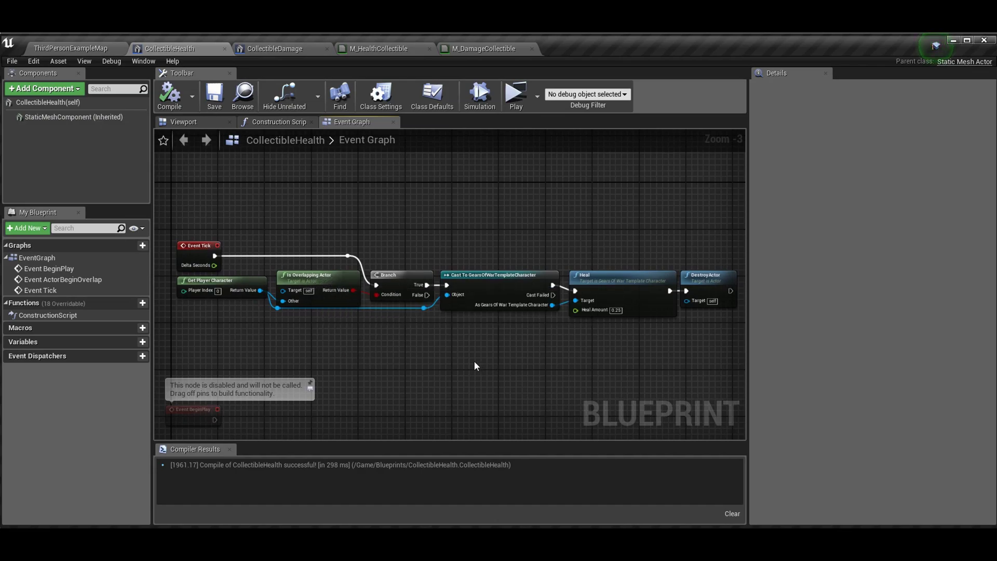
Step: Search the CollectibleHealth graph's available actions for "is overlapp" and close the list without adding a node
right_click(435, 341)
type("is overlapp")
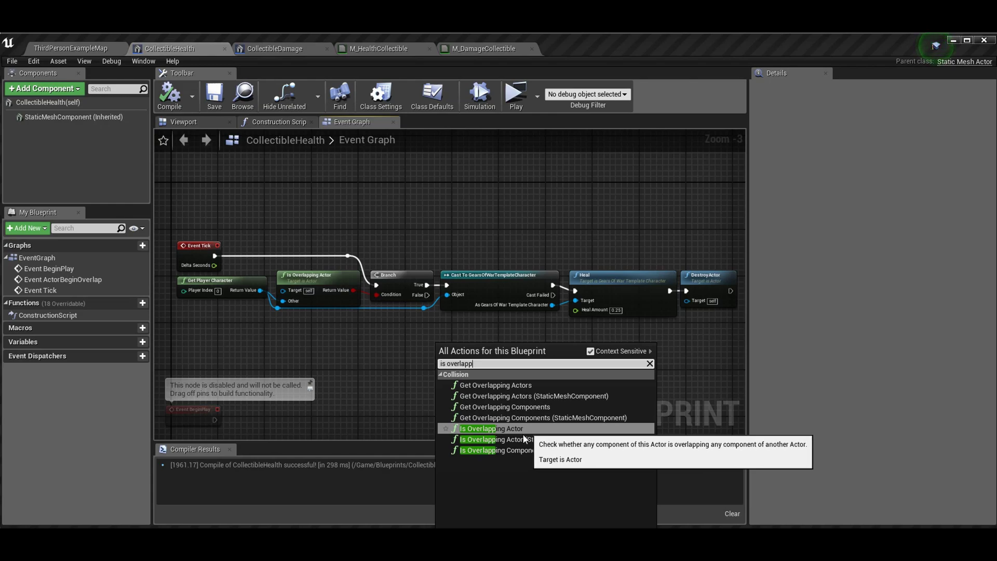
left_click(383, 353)
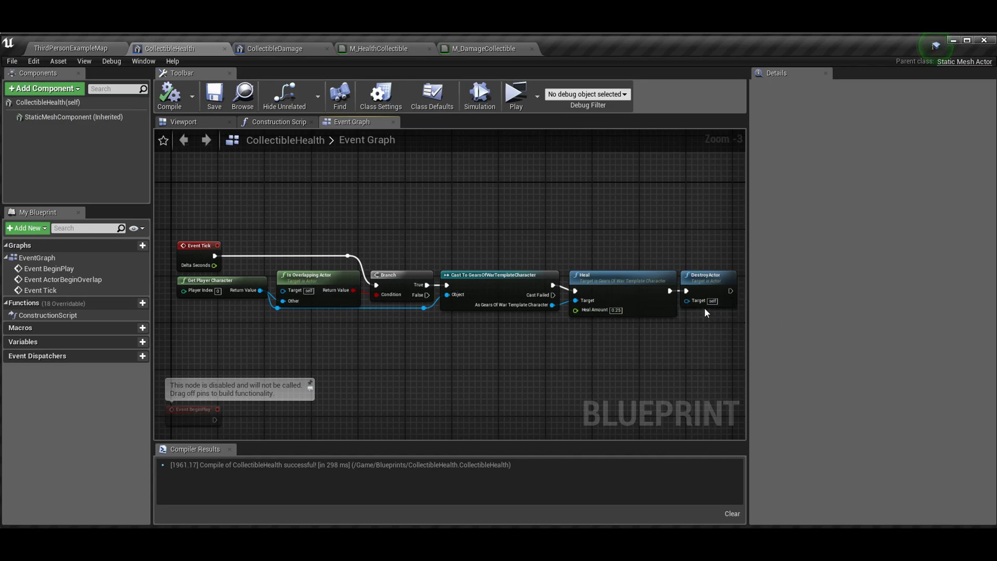
Step: Move the Heal and DestroyActor nodes slightly closer to the Cast To GearsOfWarTemplateCharacter node and compile the CollectibleHealth blueprint
left_click_drag(705, 308, 660, 349)
left_click_drag(665, 283, 659, 283)
left_click(680, 342)
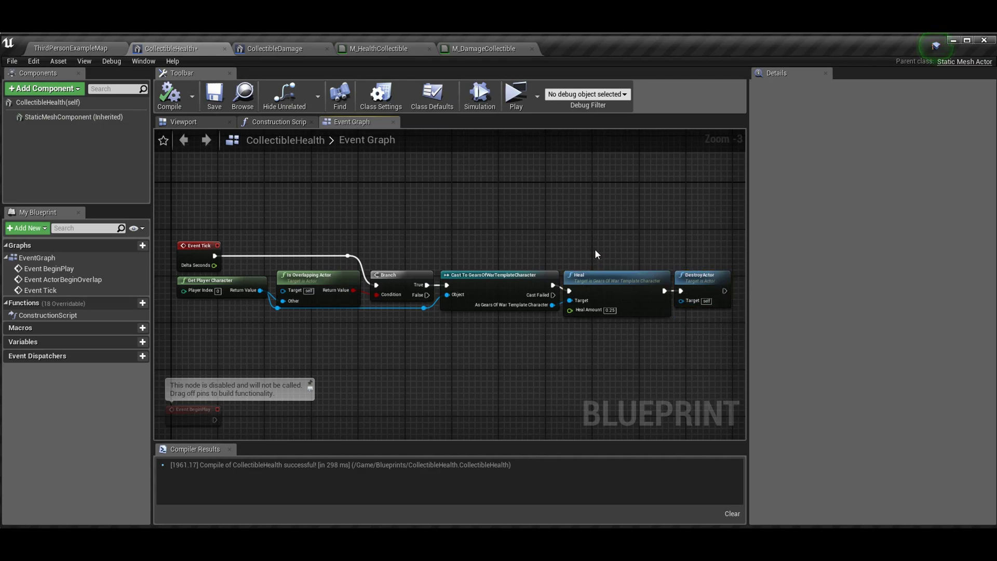
left_click(167, 99)
right_click_drag(647, 218, 514, 191)
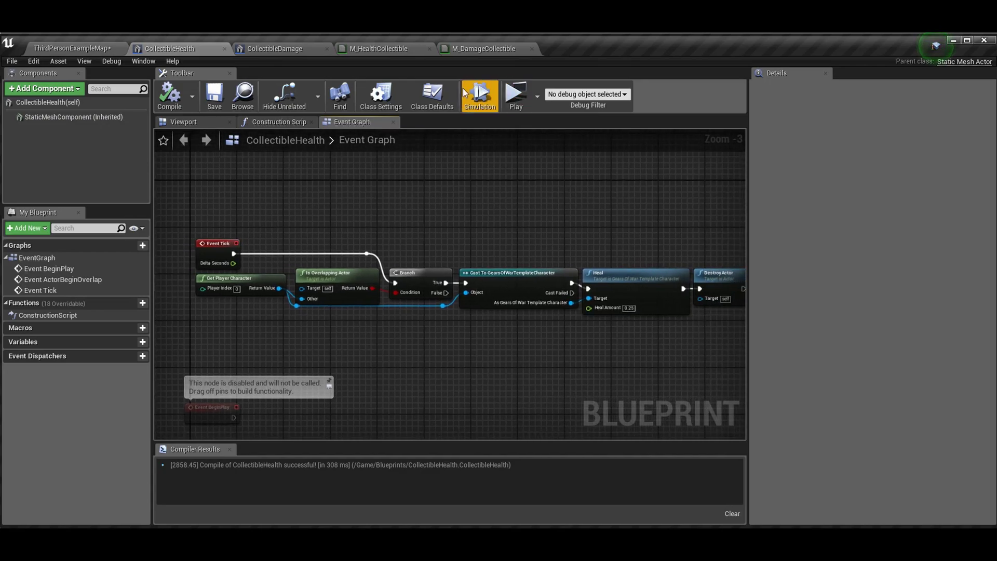
Step: Open the CollectibleDamage graph, shift the Take Damage and DestroyActor nodes slightly closer to the Cast To GearsOfWarTemplateCharacter node, and compile and save the blueprint
left_click(274, 49)
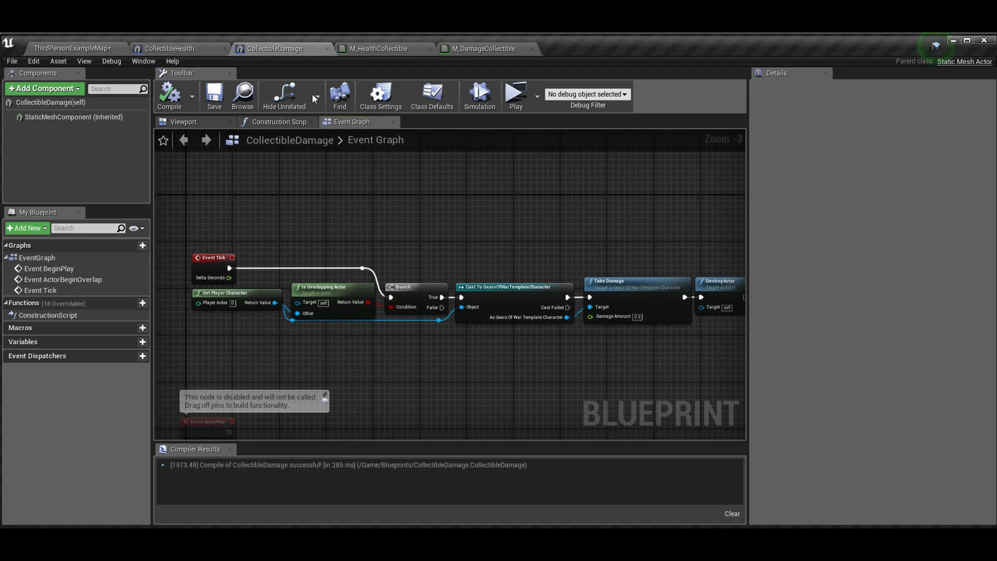
left_click_drag(638, 323, 696, 251)
left_click_drag(661, 312, 656, 312)
left_click(584, 328)
right_click_drag(584, 328, 594, 328)
left_click(169, 95)
left_click(215, 96)
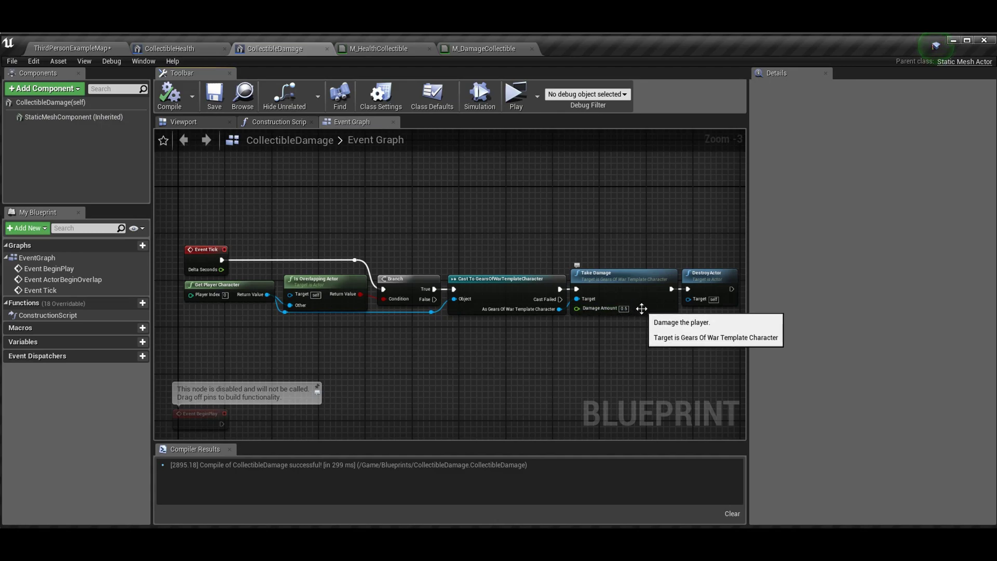
Step: Play-test the level by running the character through the red damage sphere and the green health sphere, and end the preview
left_click(515, 94)
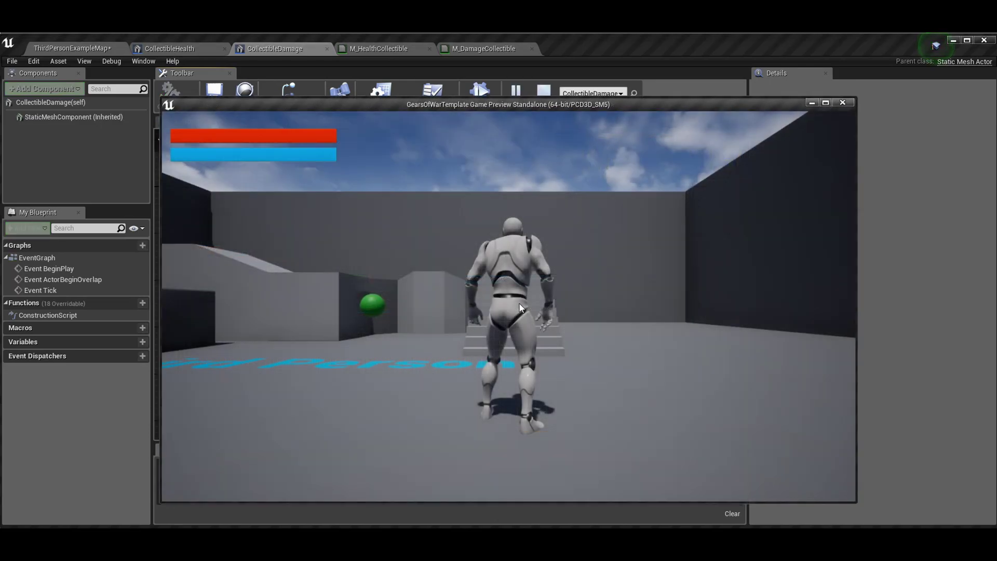
key("w")
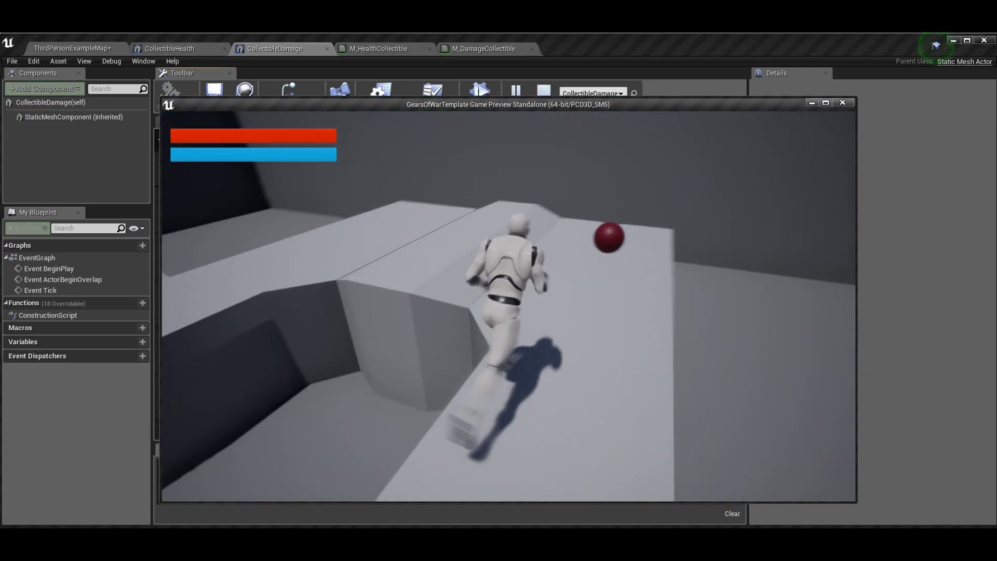
key("w")
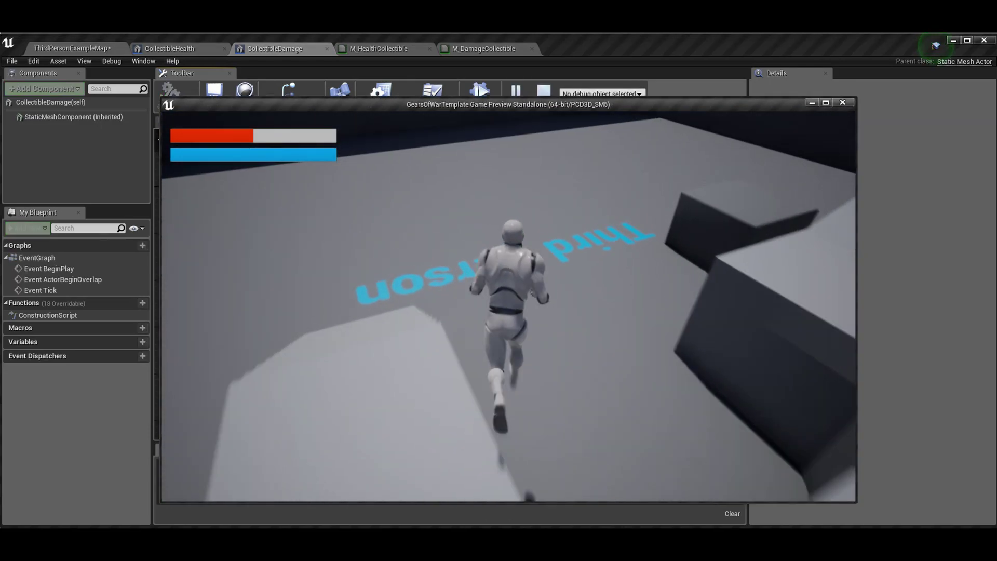
key("w")
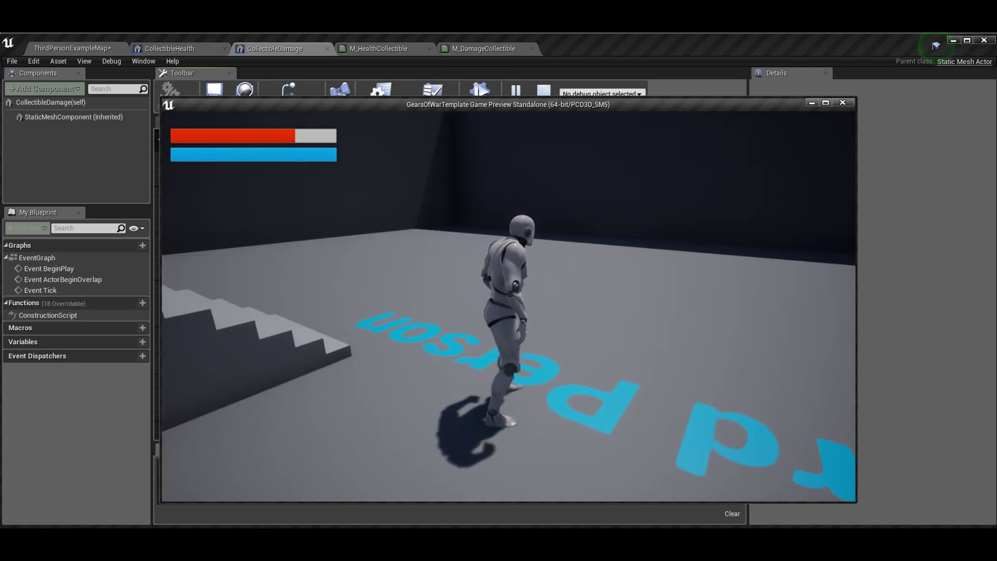
key("Escape")
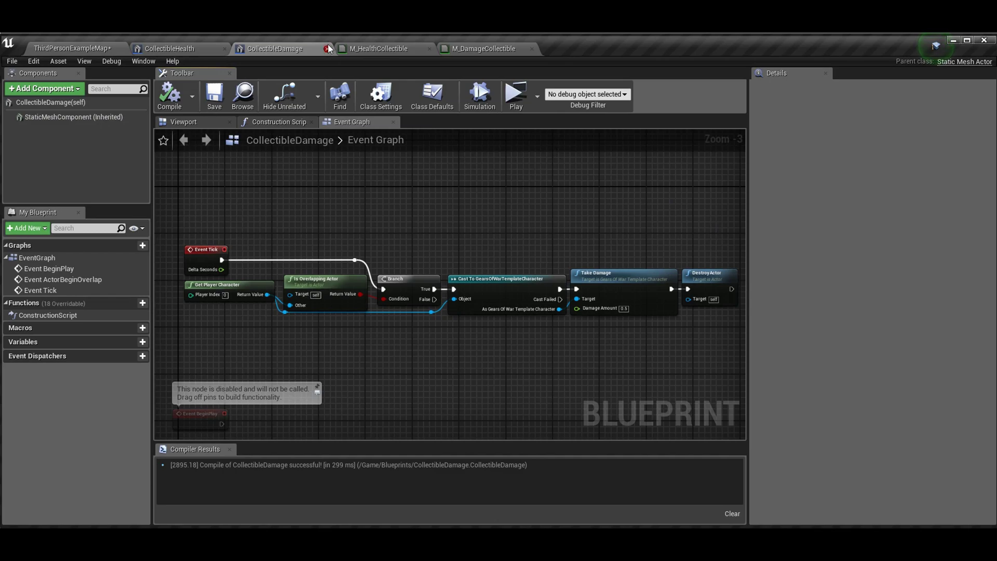
Step: Return to the ThirdPersonExampleMap level, save it and open the Art/Materials content folder
left_click(390, 49)
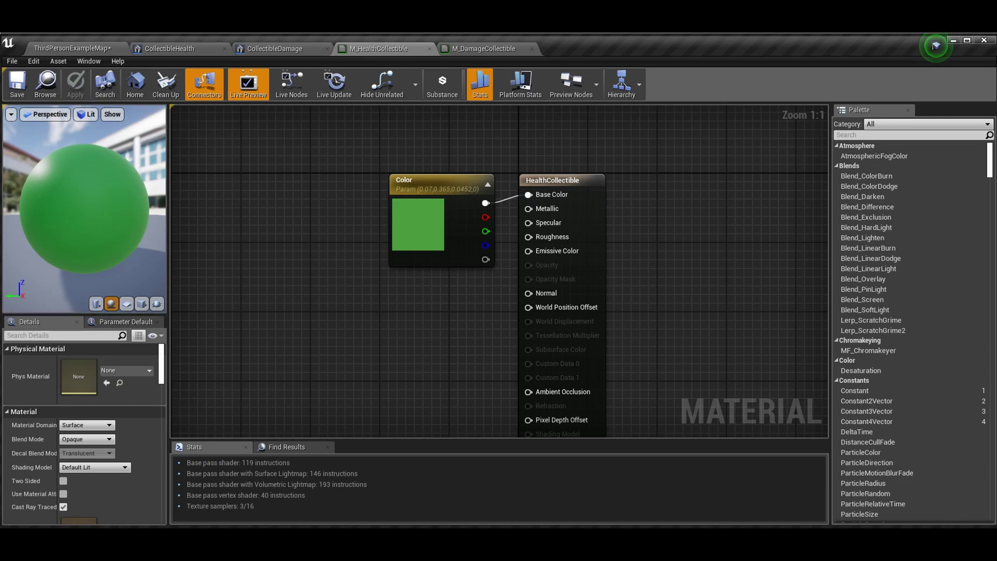
left_click(71, 49)
left_click(27, 89)
left_click(224, 387)
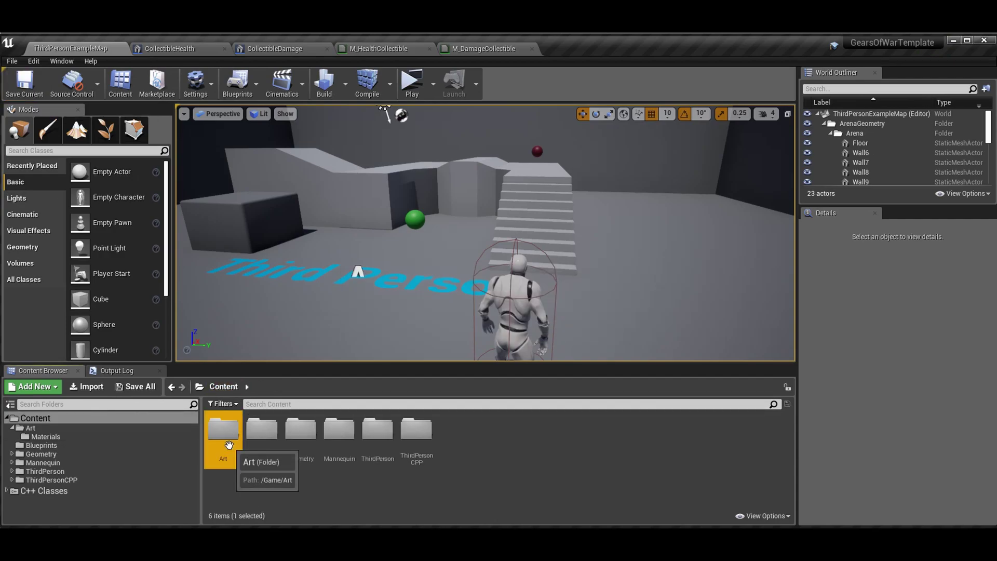
double_click(229, 445)
double_click(224, 433)
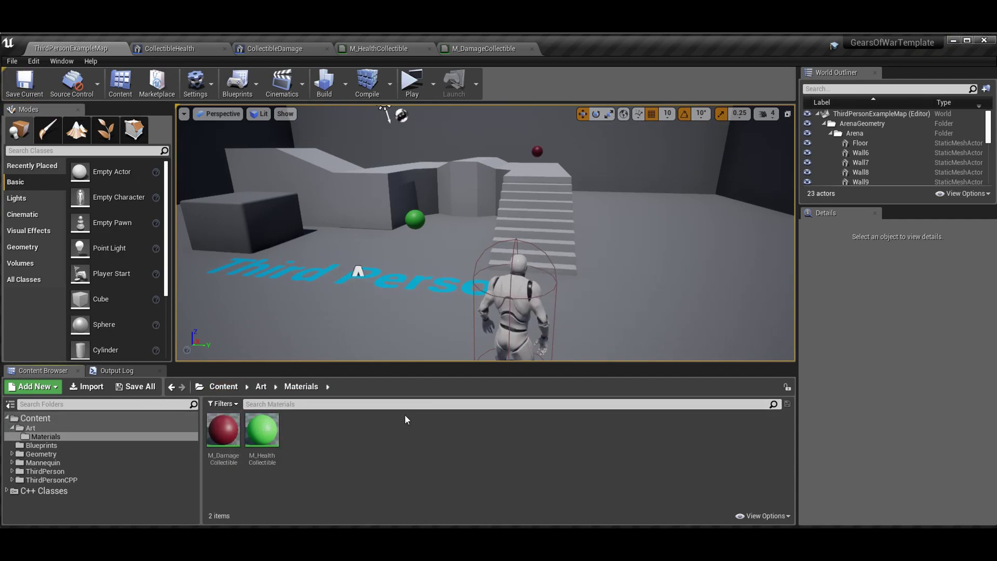
Step: Look up the option for creating a new Material in the folder and open the existing M_HealthCollectible material
right_click(318, 448)
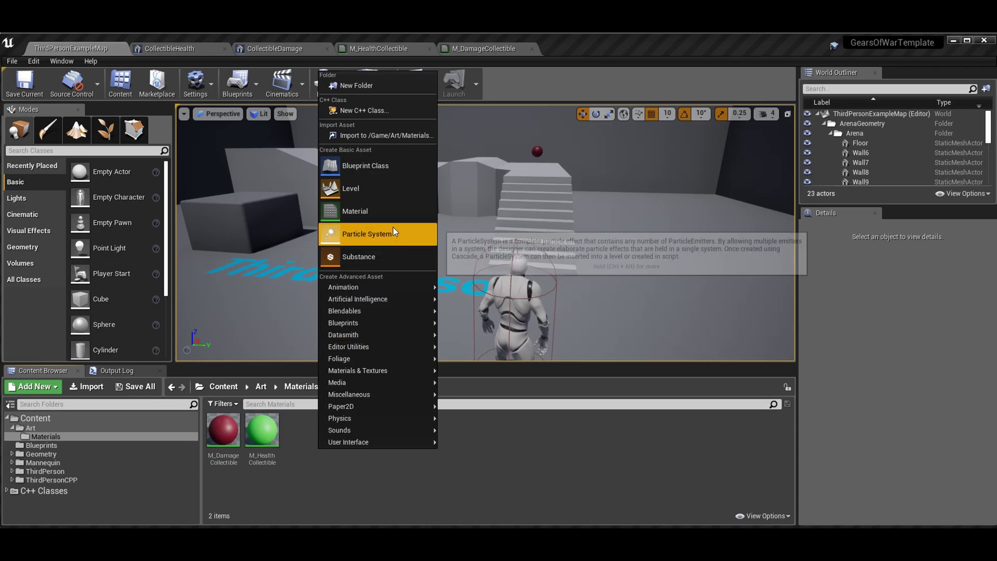
left_click(354, 485)
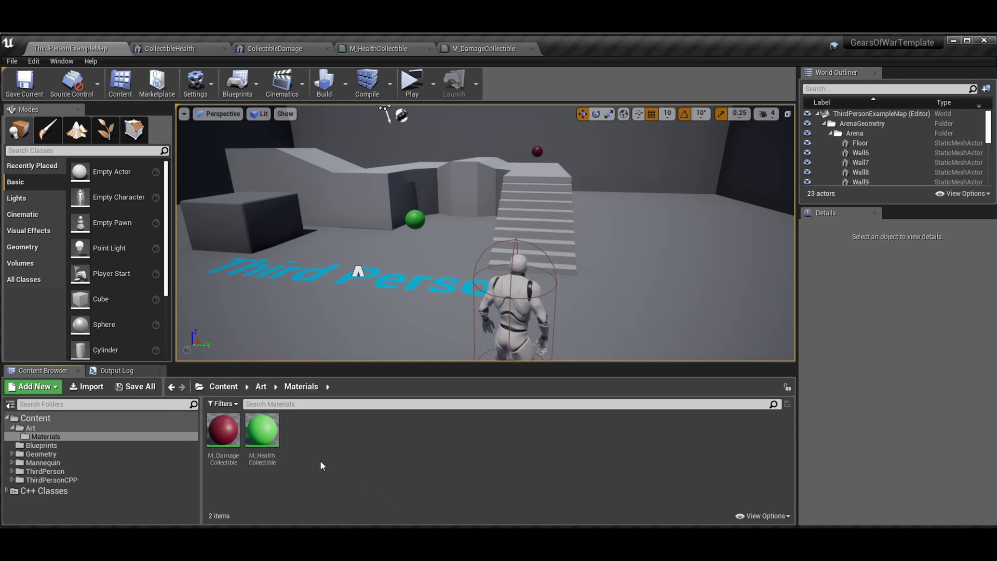
left_click(262, 431)
double_click(264, 428)
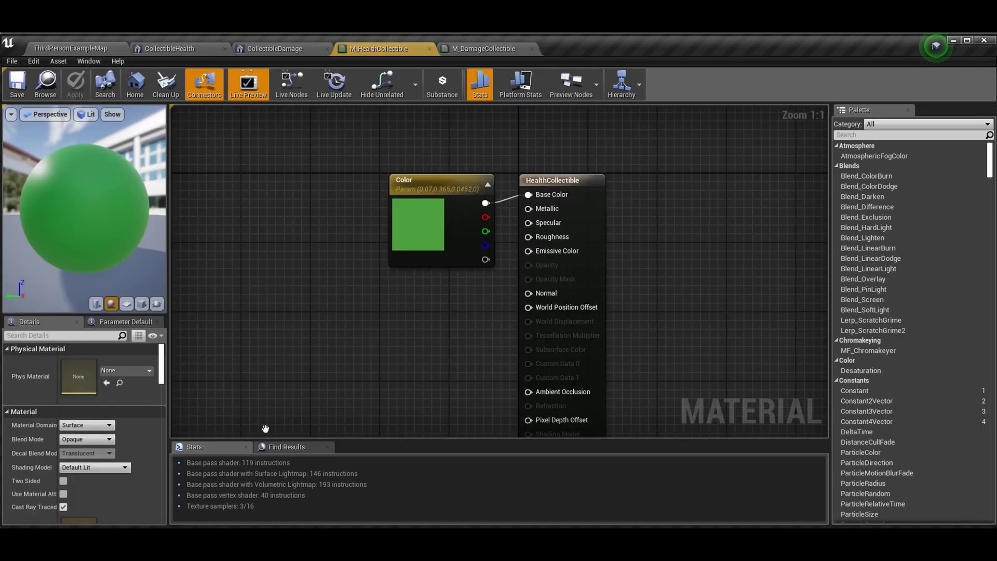
Step: Try replacing the Color parameter in M_HealthCollectible with a new VectorParameter node, discard that node and restore the original Color node
left_click_drag(398, 159, 436, 271)
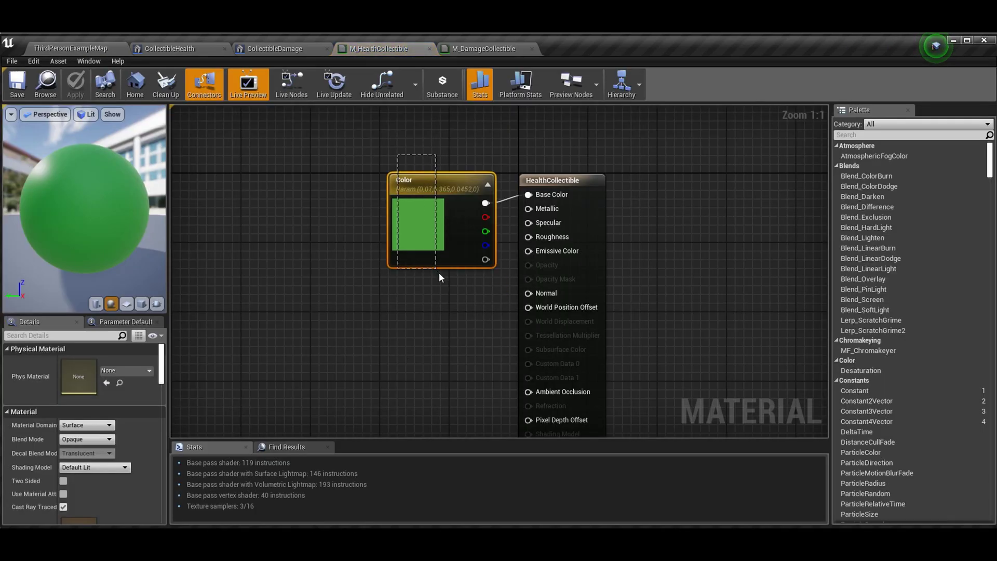
key("Delete")
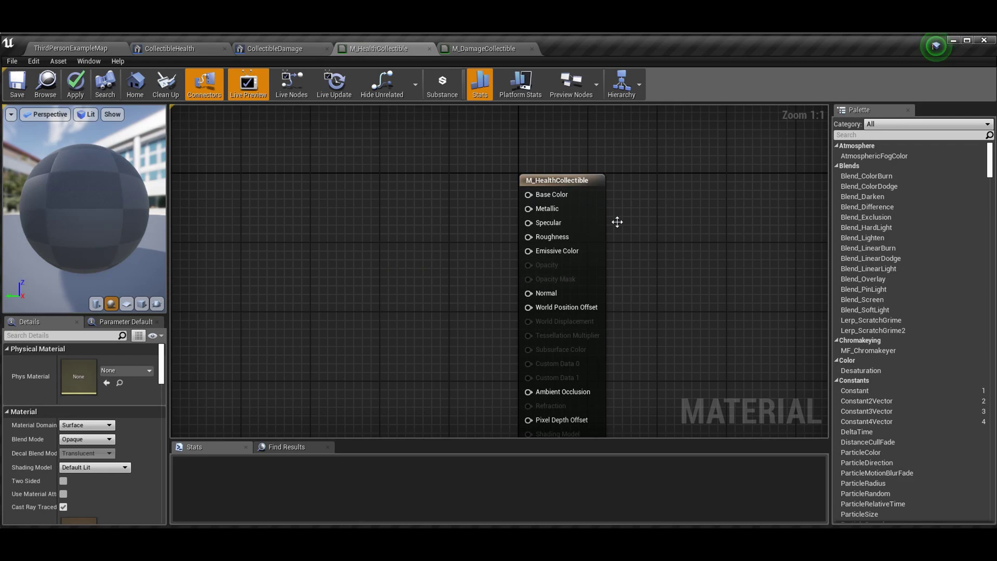
right_click_drag(649, 237, 664, 223)
right_click(415, 238)
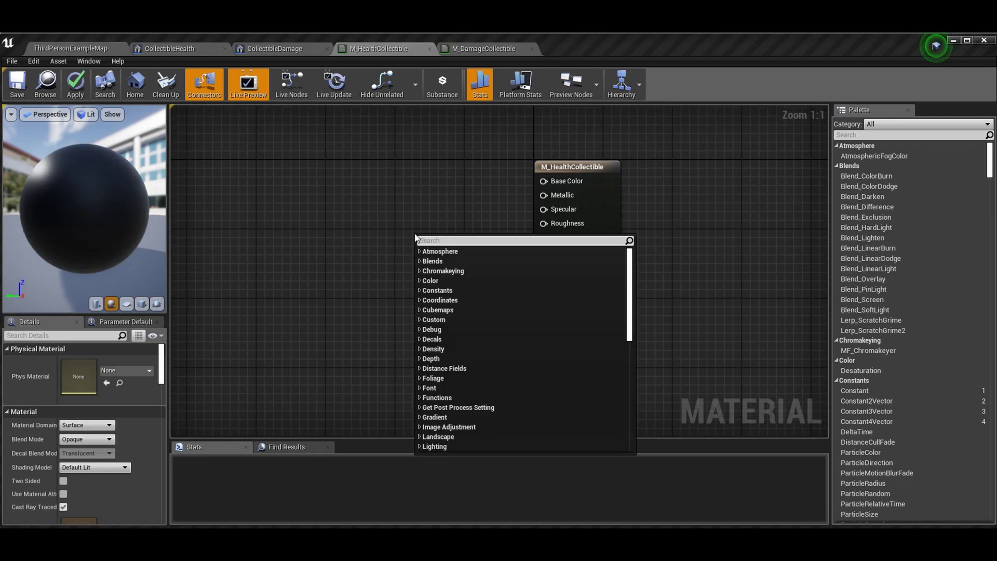
type("vector")
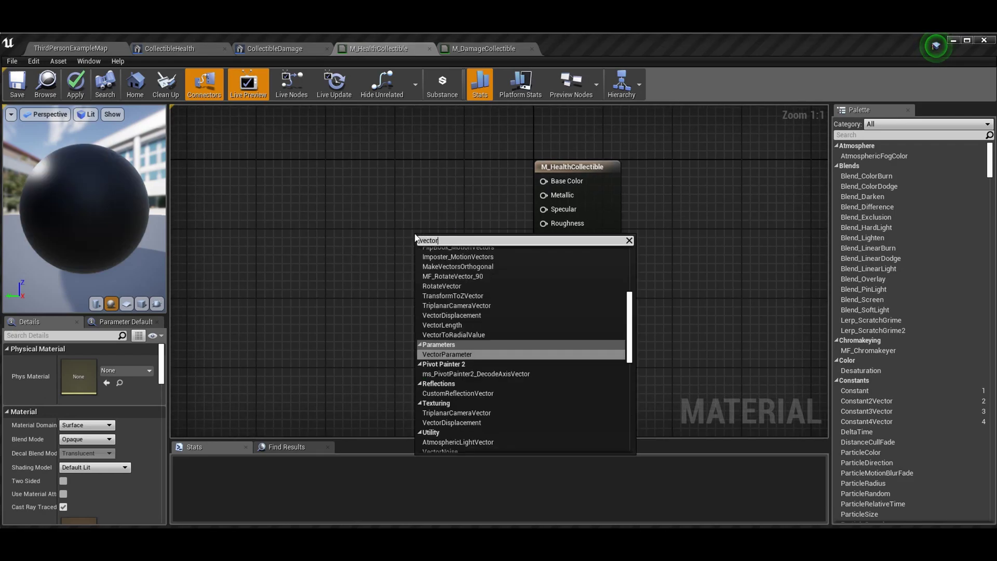
left_click(488, 354)
left_click_drag(400, 359, 491, 234)
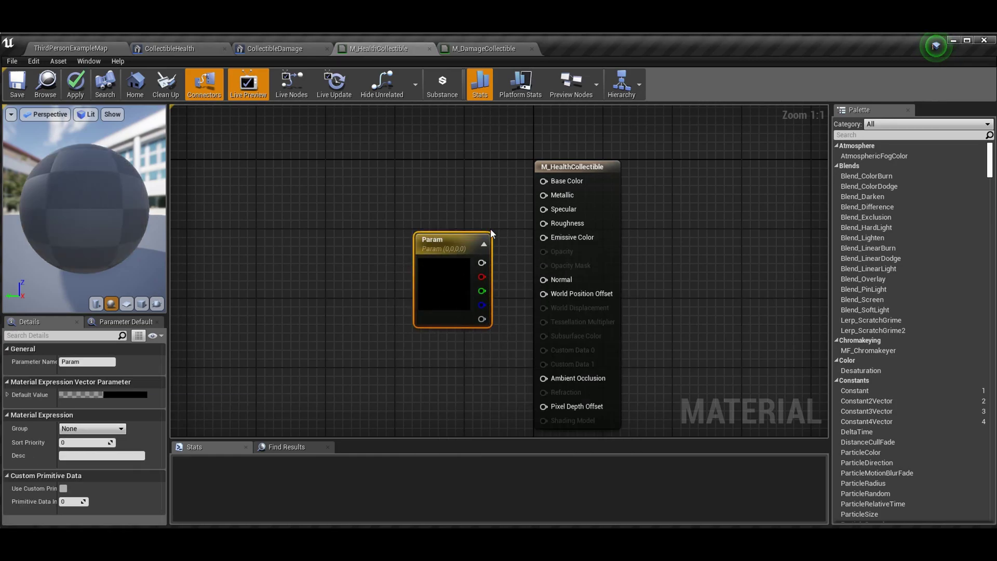
key("Delete")
key("ctrl+z")
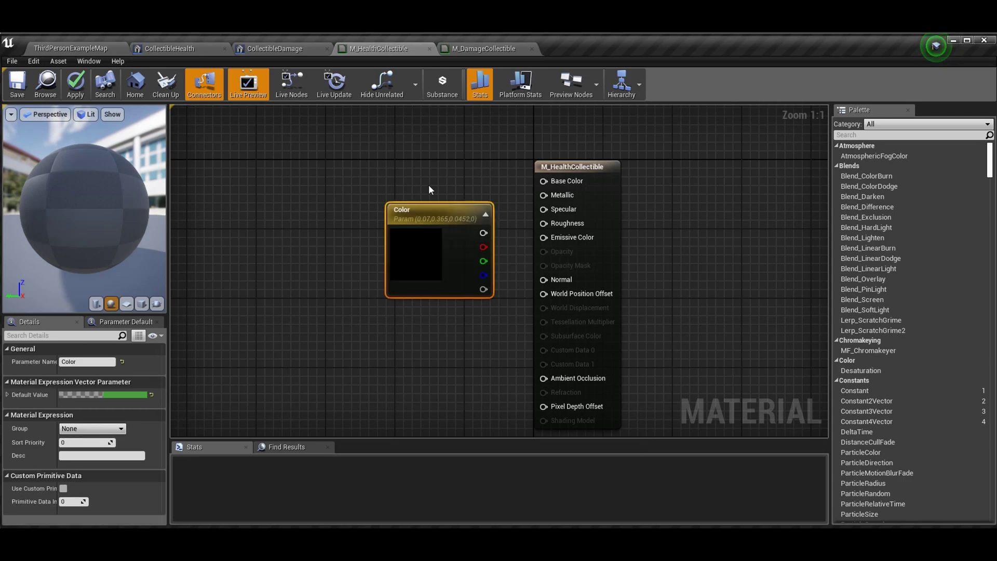
Step: Place the Color node beside the M_HealthCollectible node, confirm its green colour, connect it to Base Color and apply the material
left_click_drag(441, 212, 467, 169)
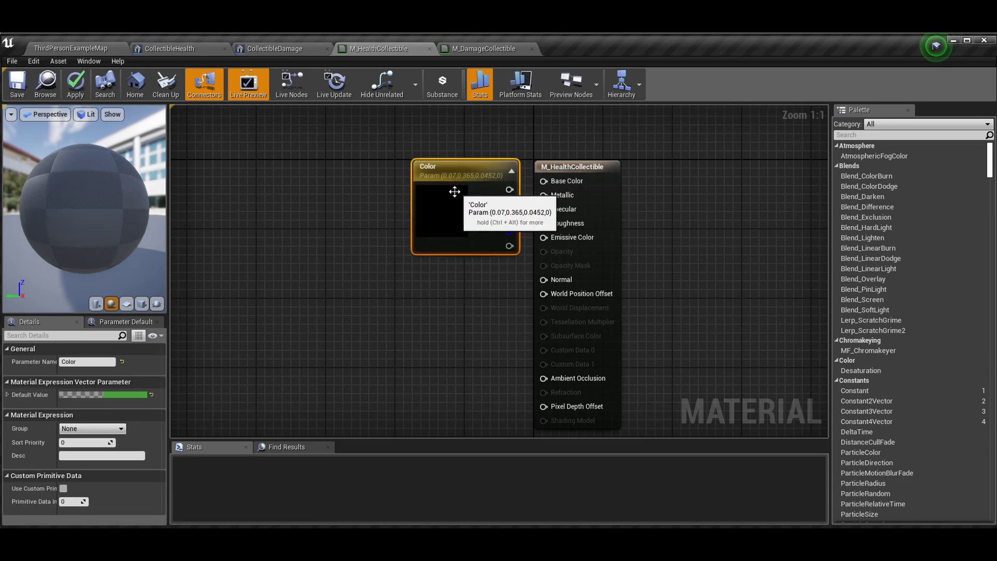
double_click(451, 202)
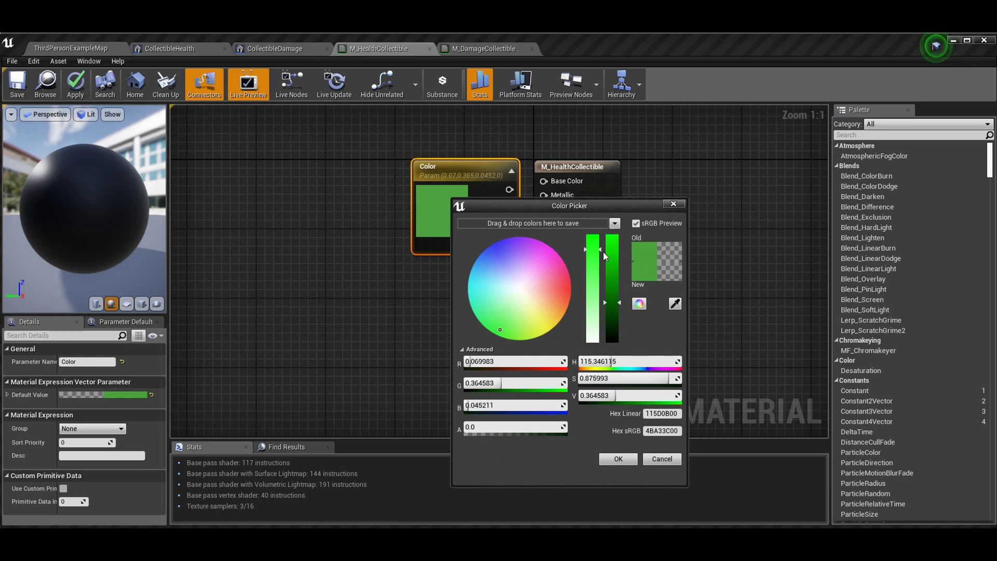
left_click(618, 459)
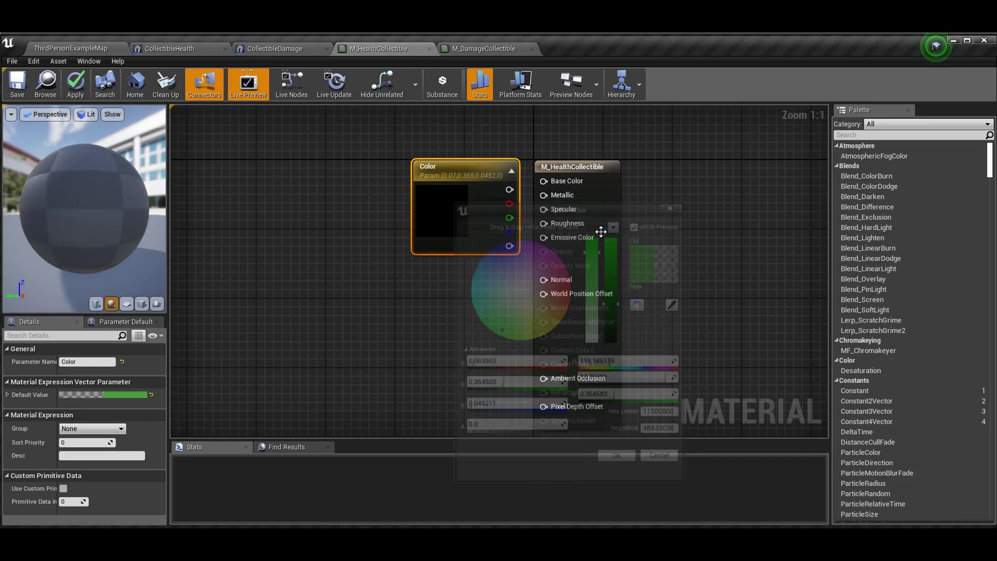
left_click_drag(509, 190, 544, 180)
left_click(748, 248)
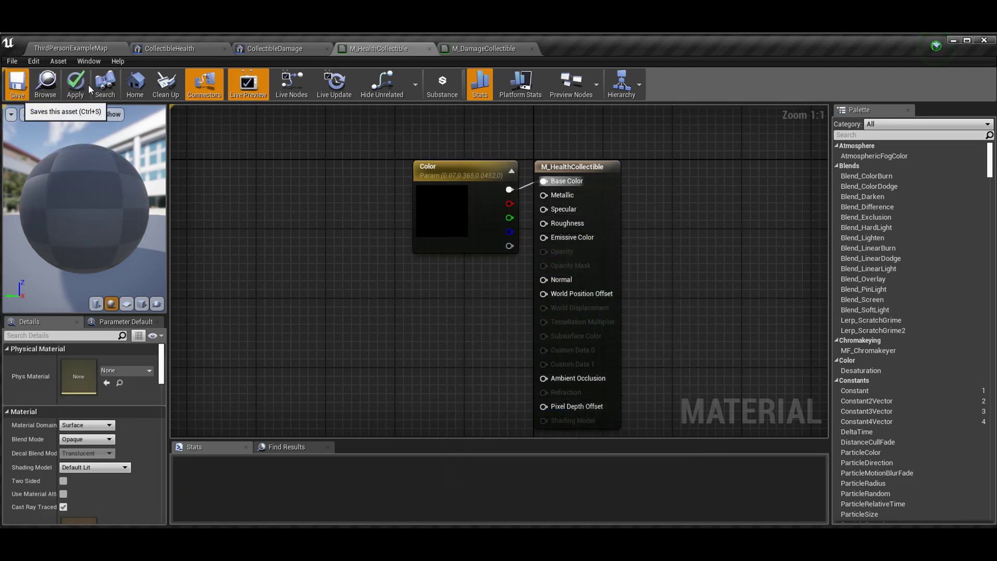
left_click(82, 88)
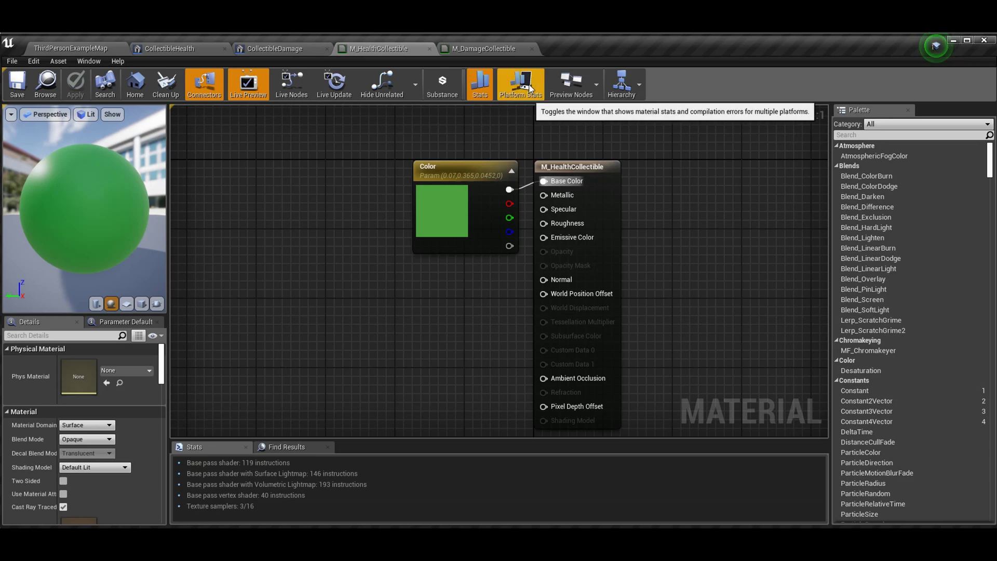
Step: Look at the Color node setup in the M_DamageCollectible material and return to the ThirdPersonExampleMap level
left_click(488, 49)
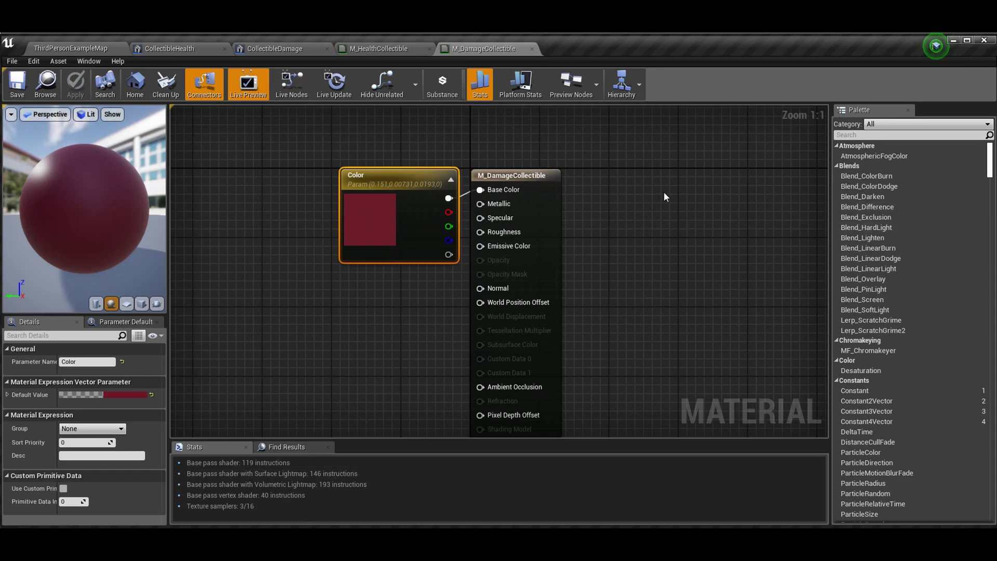
left_click(87, 48)
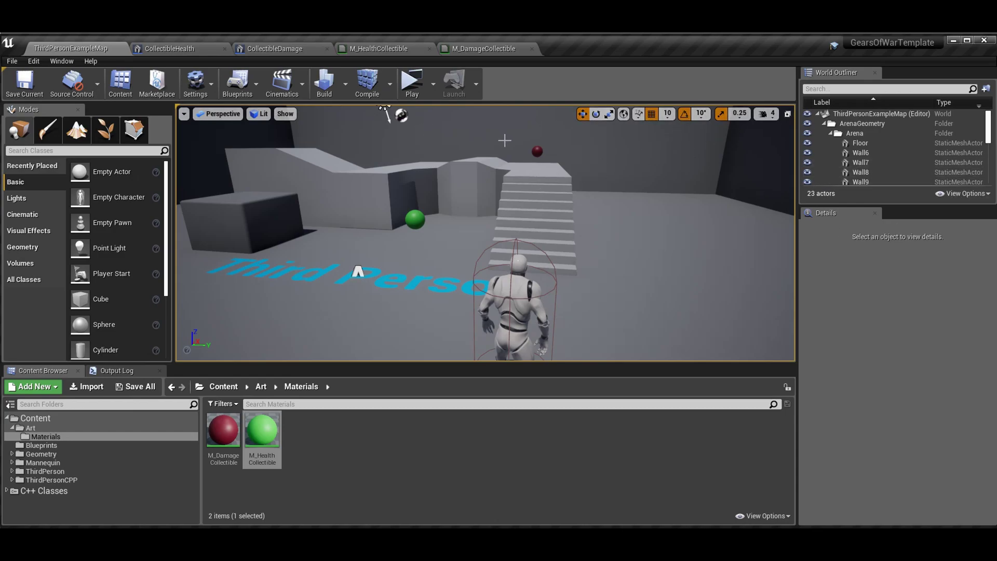
left_click(154, 49)
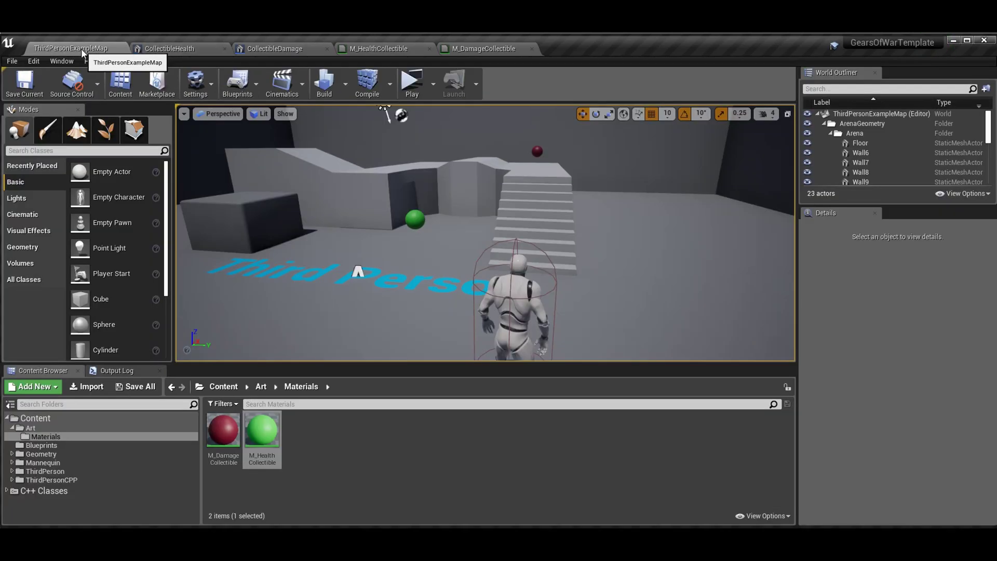
left_click(81, 48)
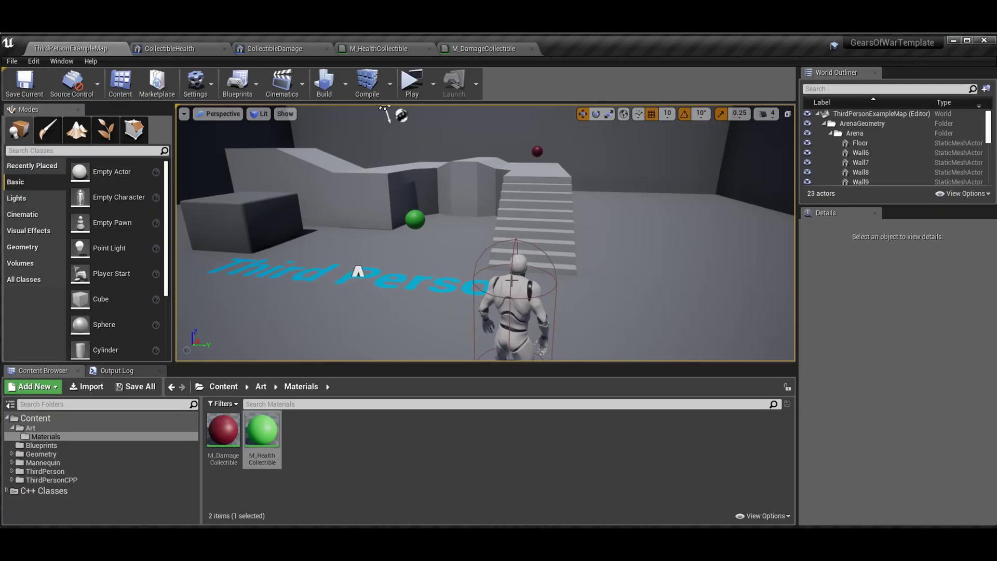
Step: Set the collision preset of the green CollectibleHealth sphere to Default and save the level
left_click(420, 222)
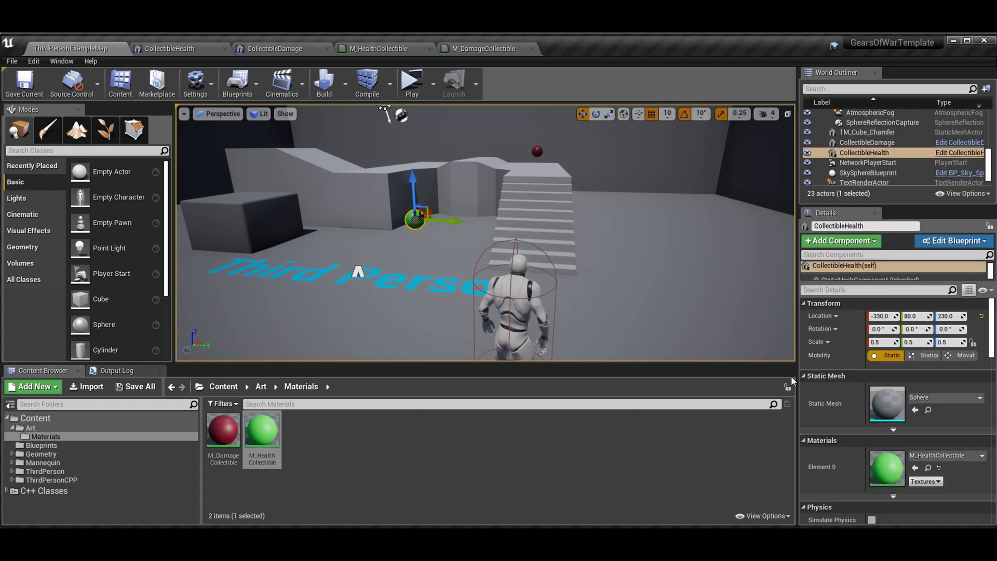
scroll(937, 404, "down", 10)
scroll(937, 405, "down", 3)
left_click(911, 410)
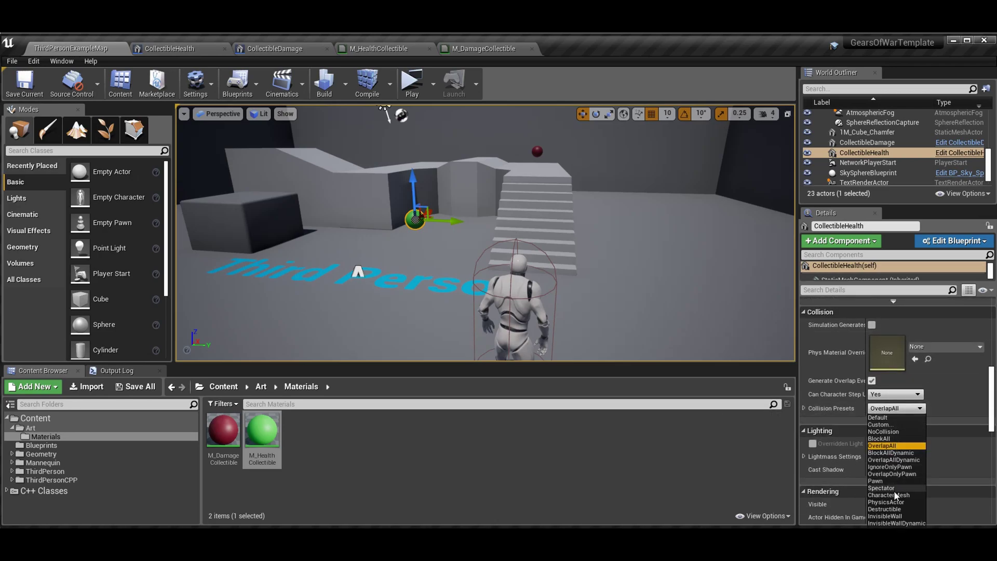
left_click(879, 417)
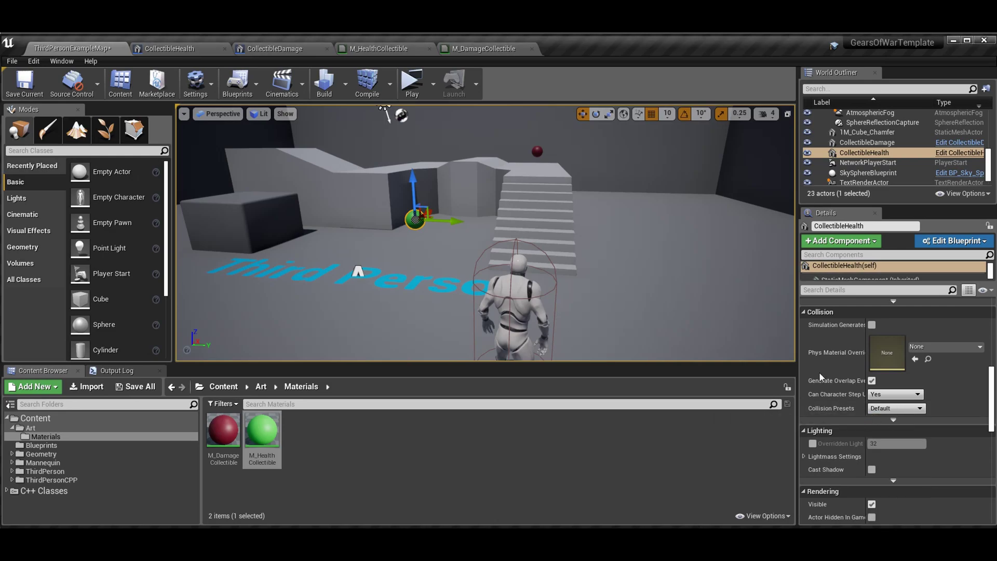
left_click(24, 83)
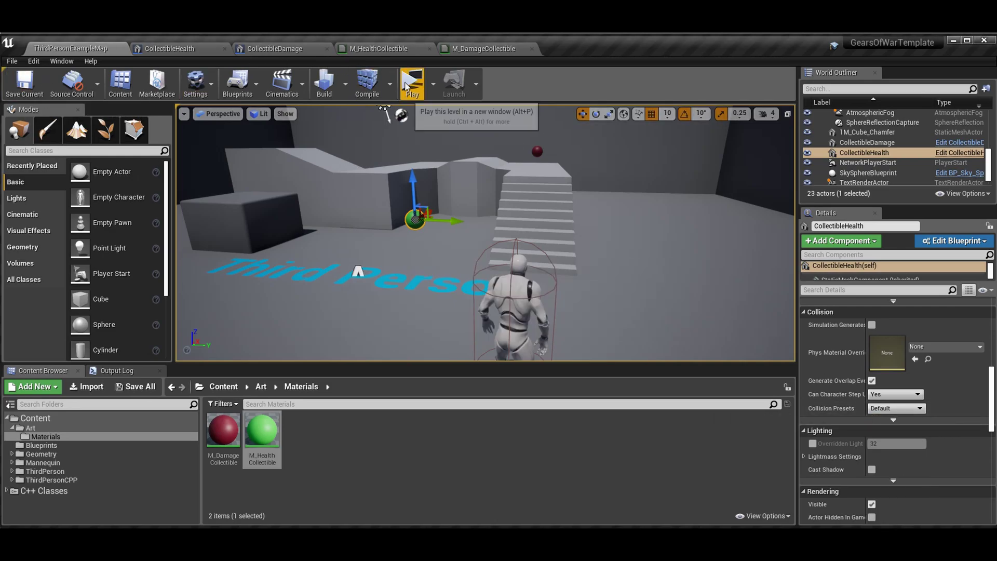
Step: Play-test the level, running the character against the green health sphere from several sides, and stop the session
left_click(412, 82)
mouse_move(509, 306)
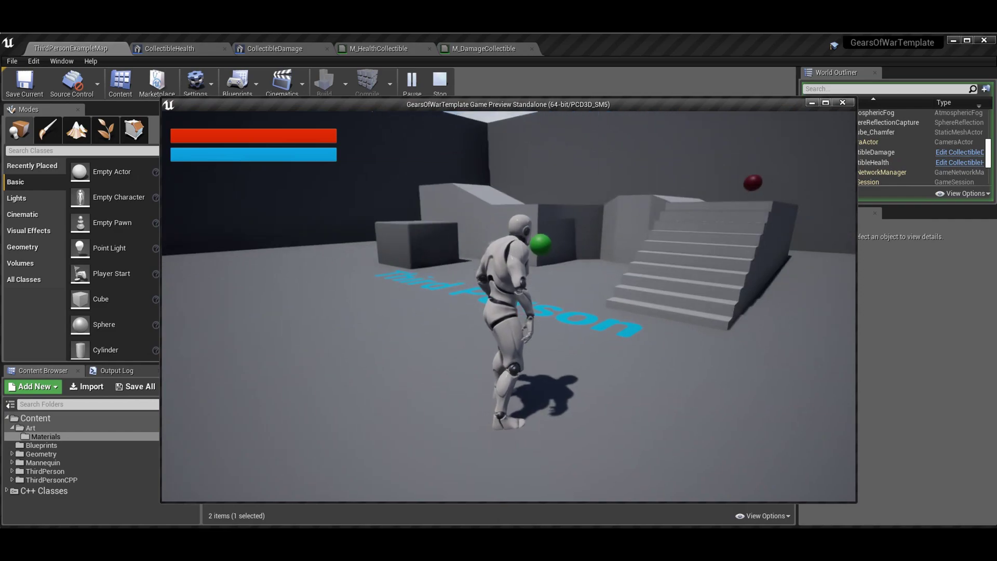
key("w")
key("w")
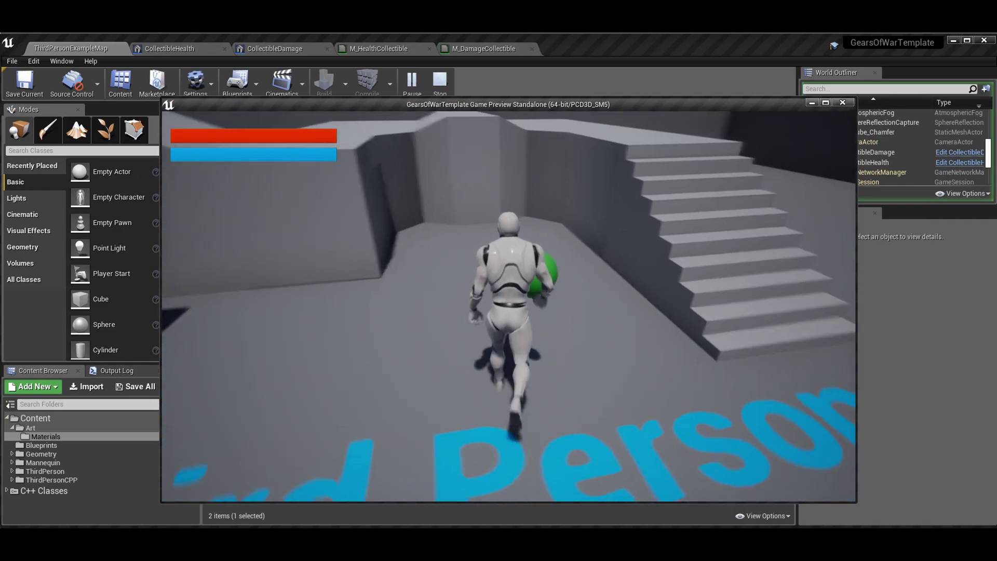
key("w")
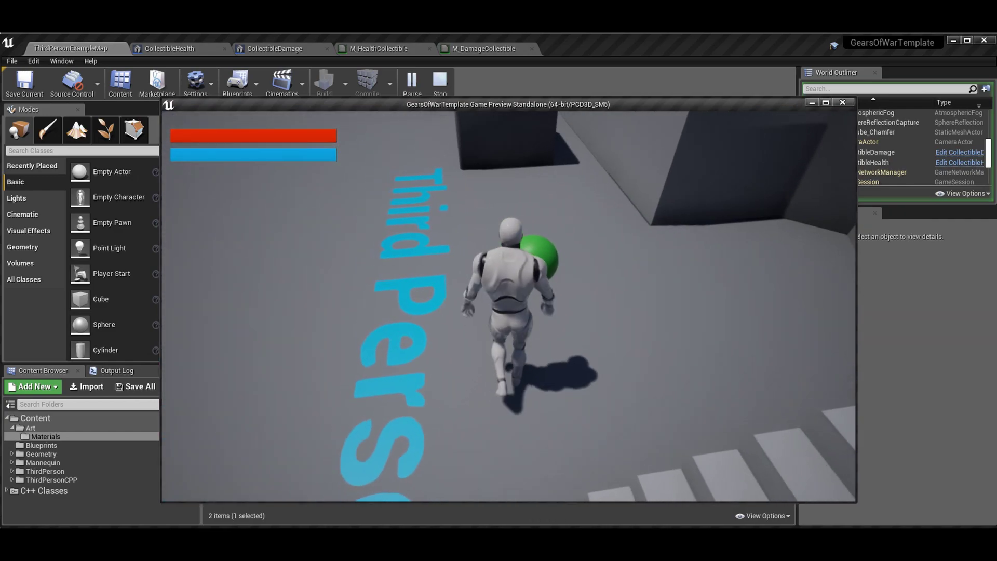
key("w")
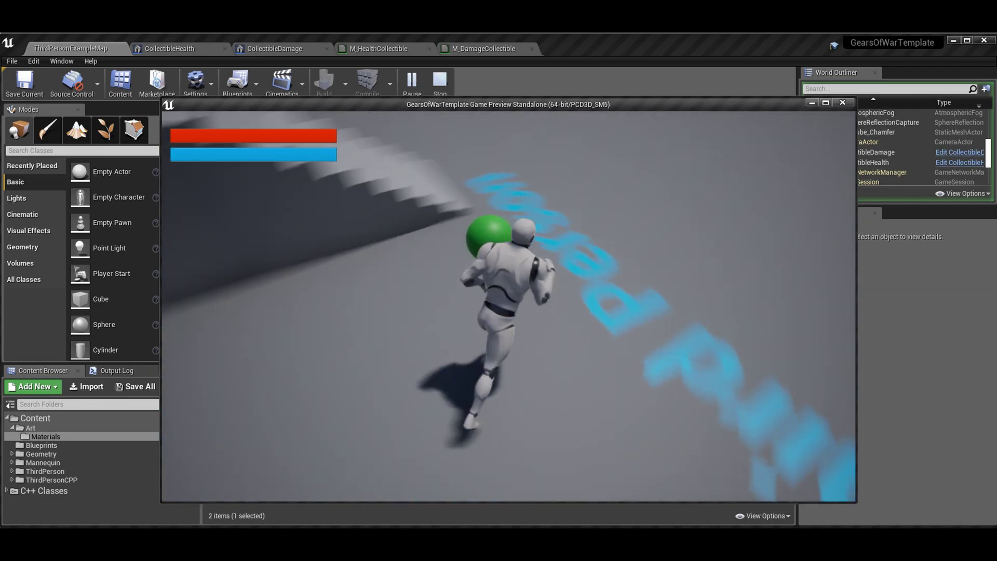
key("w")
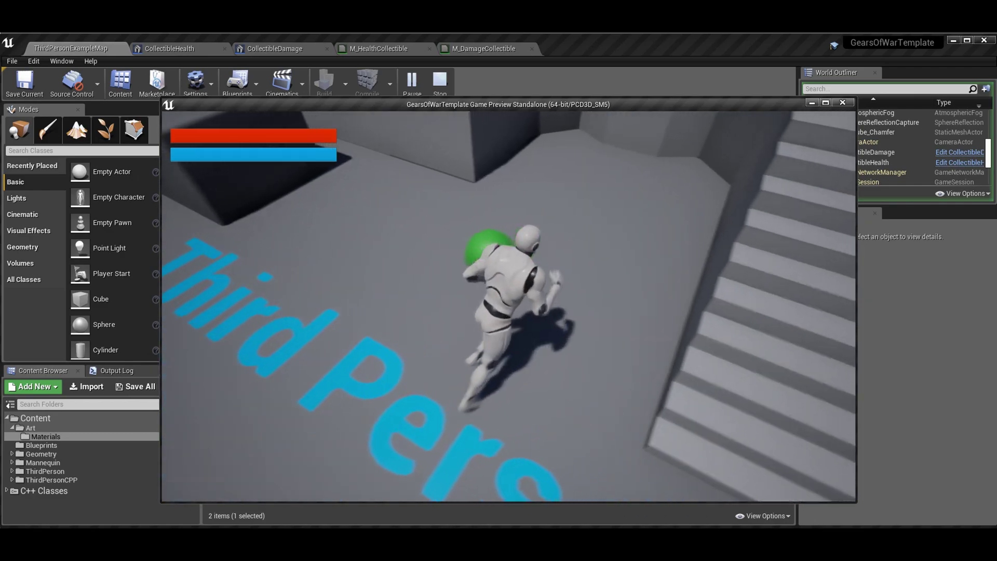
key("w")
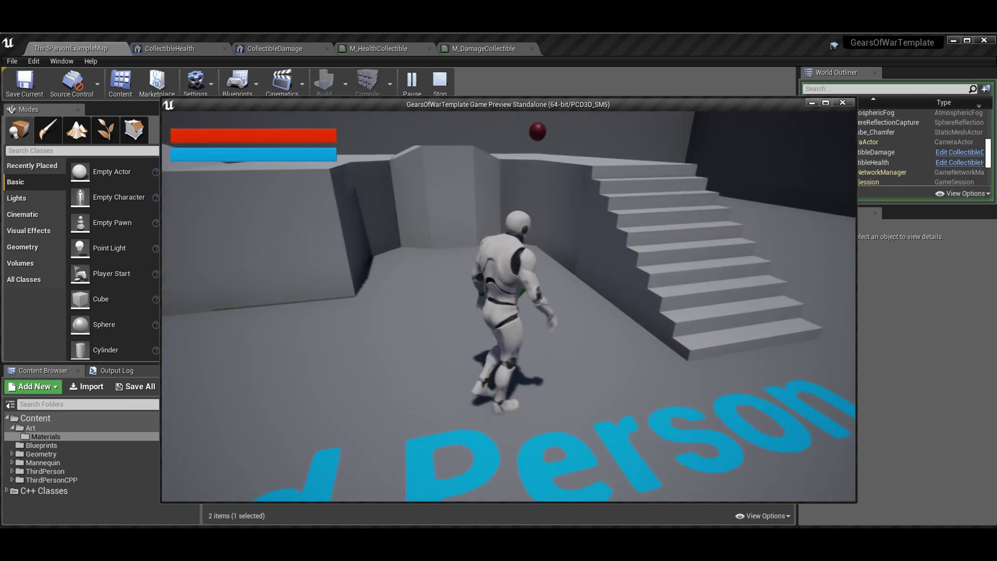
key("w")
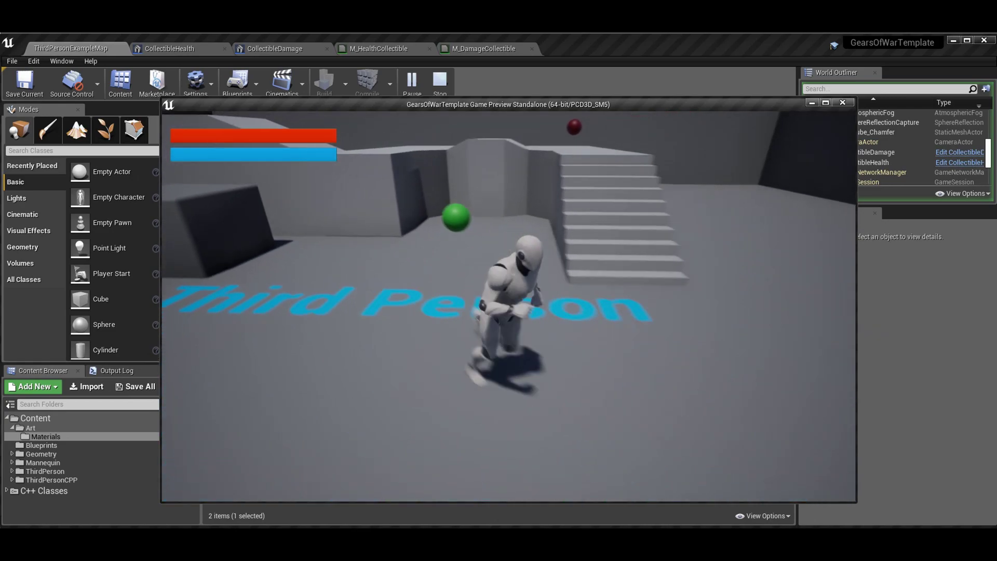
key("w")
key("Escape")
Step: Set the collision preset of the green CollectibleHealth sphere to OverlapAll and save the level
left_click(424, 214)
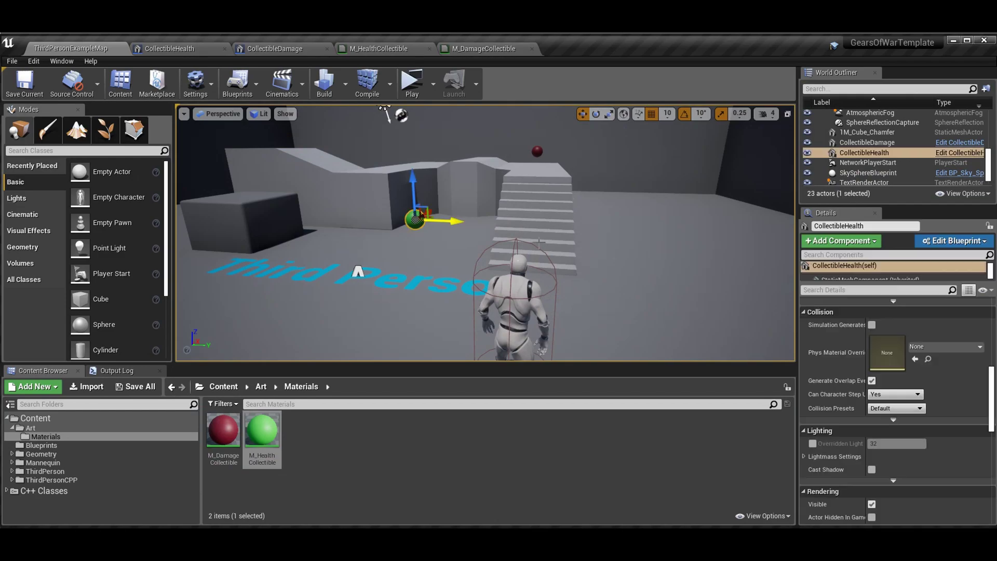
left_click(892, 410)
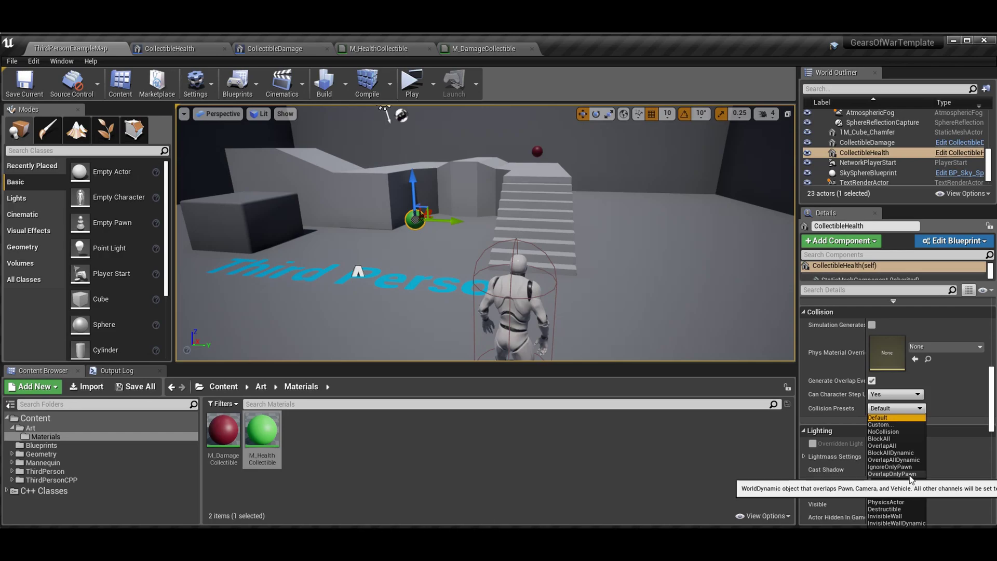
left_click(912, 446)
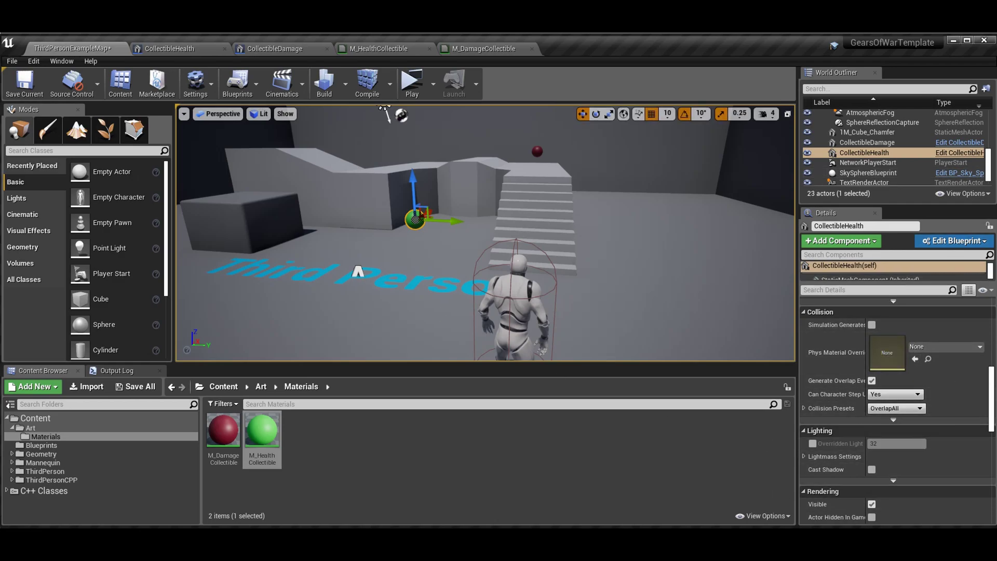
left_click(25, 79)
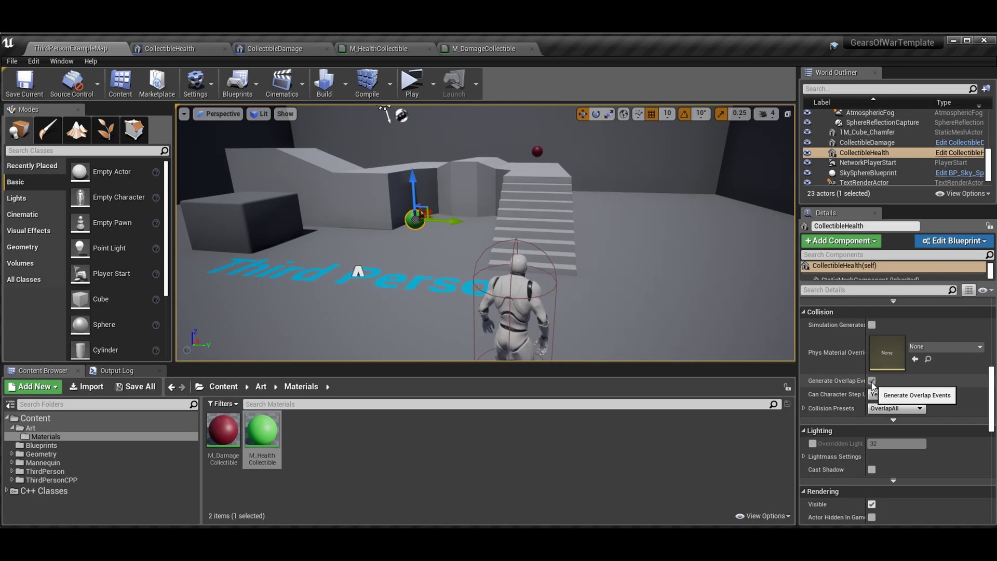
Step: Save the level with Generate Overlap Events disabled on the green sphere, play-test running through it and stop the session
left_click(25, 83)
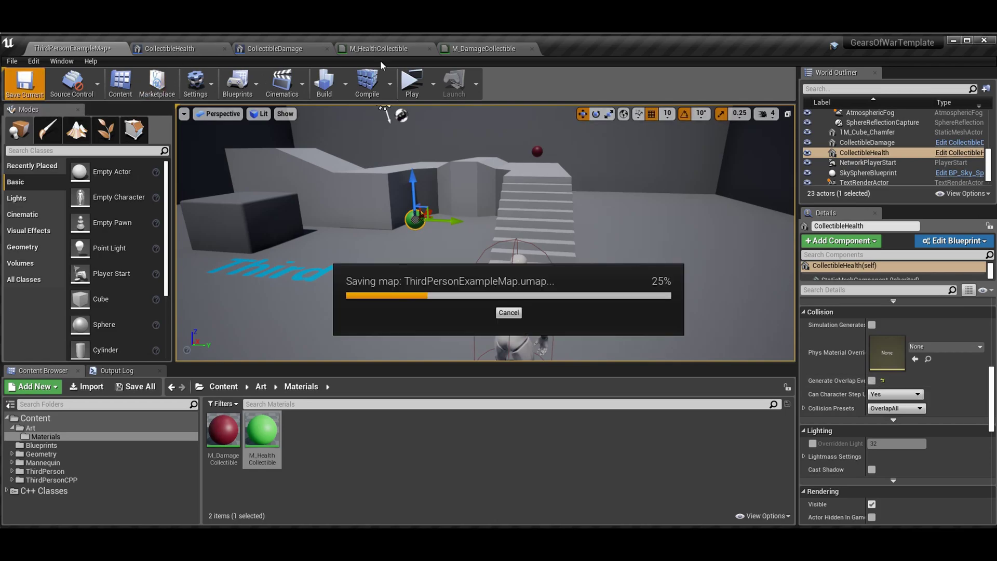
left_click(412, 82)
key("w")
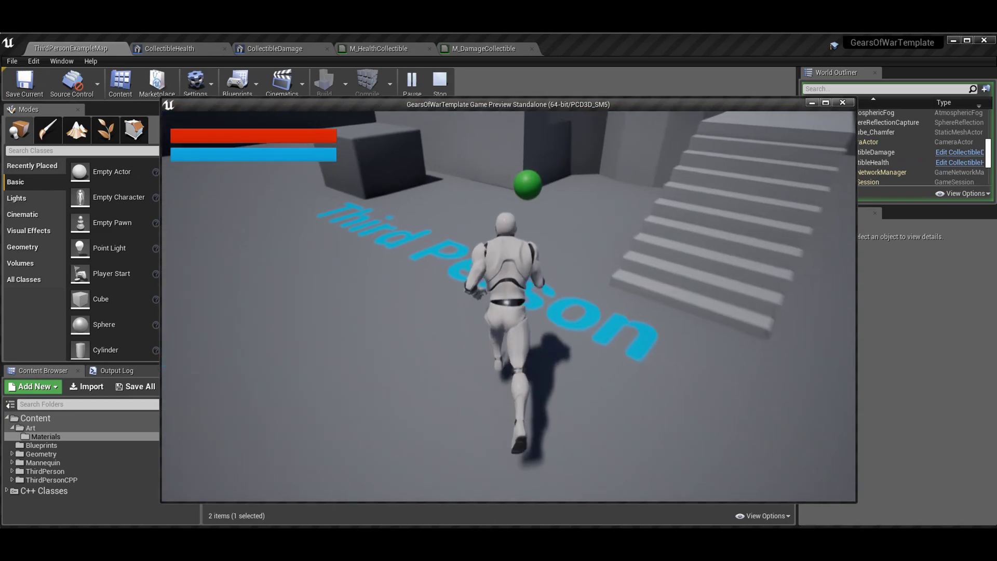
key("w")
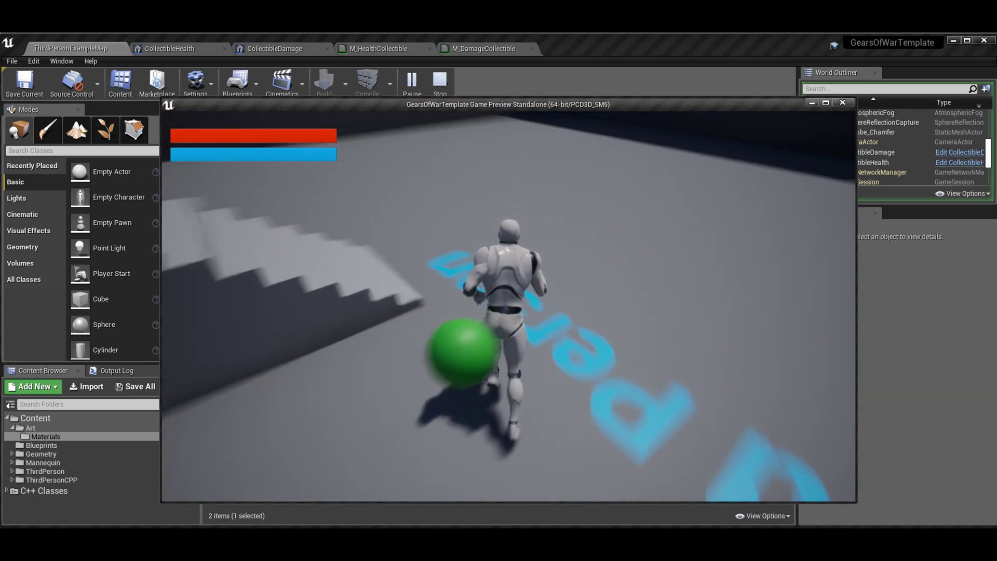
key("w")
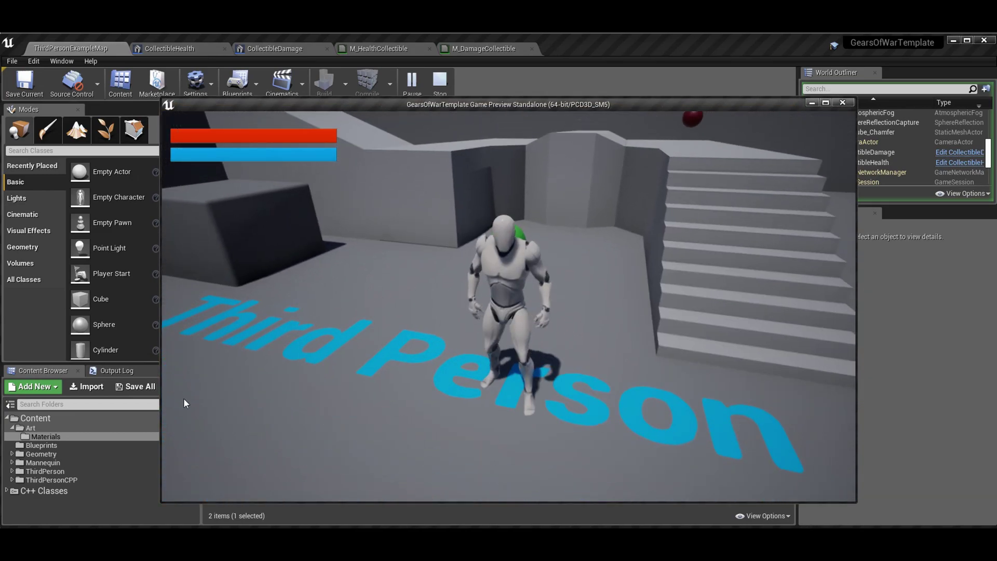
key("Escape")
Step: Re-enable Generate Overlap Events on the green CollectibleHealth sphere, keep its OverlapAll preset and save the level
left_click(414, 219)
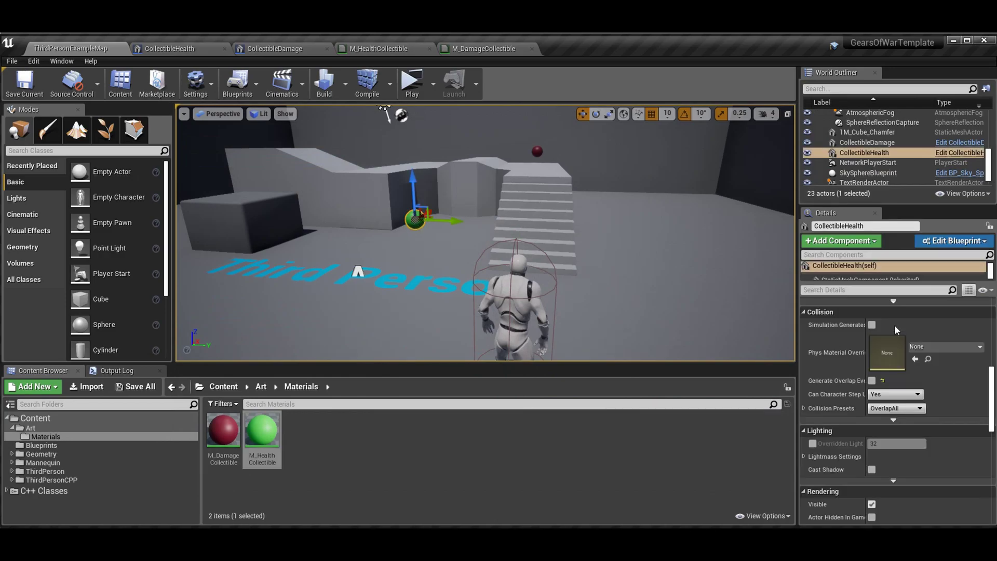
left_click(872, 382)
left_click(898, 409)
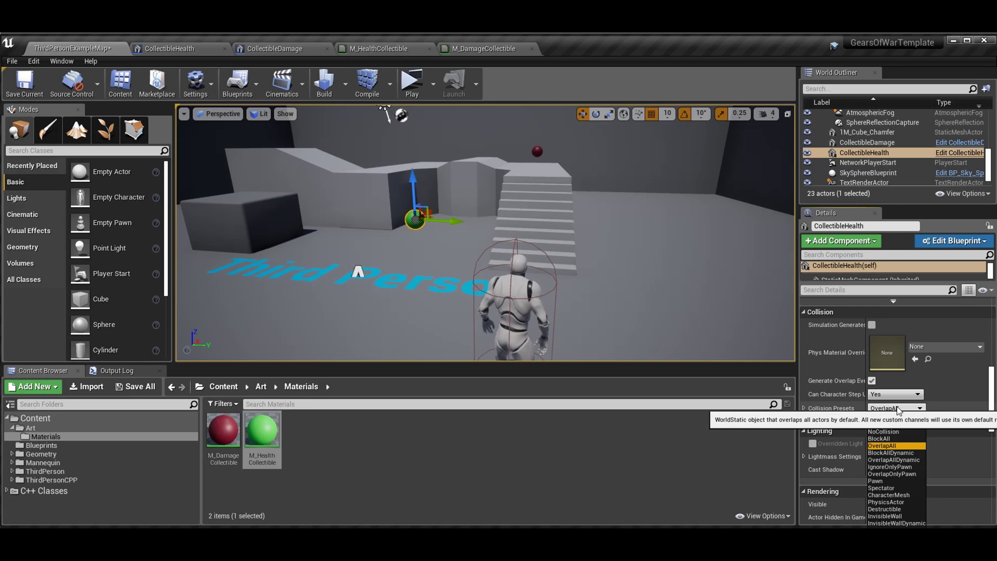
left_click(898, 409)
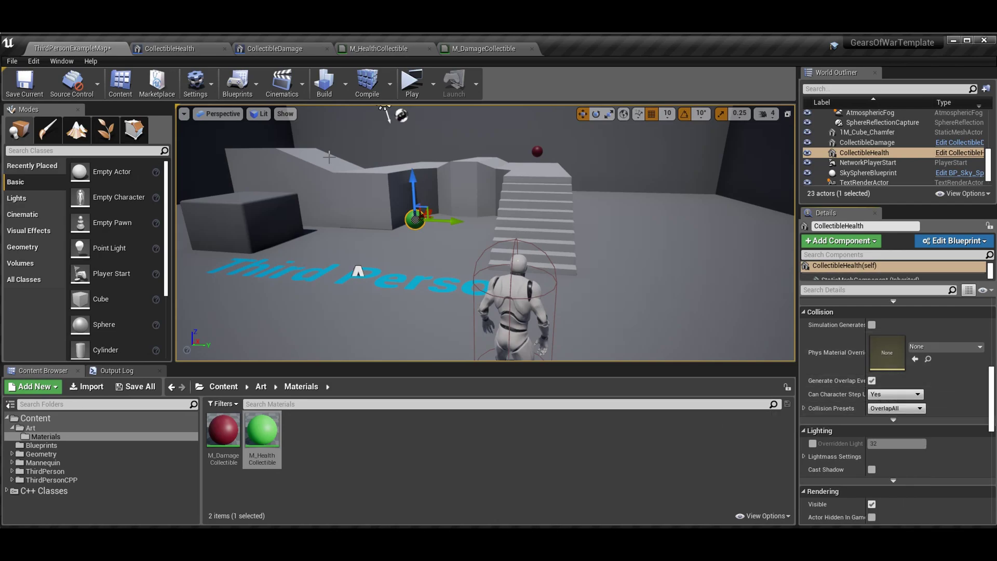
left_click(25, 82)
Step: Inspect the material and collision settings of the StaticMeshComponent in the CollectibleHealth blueprint
left_click(383, 50)
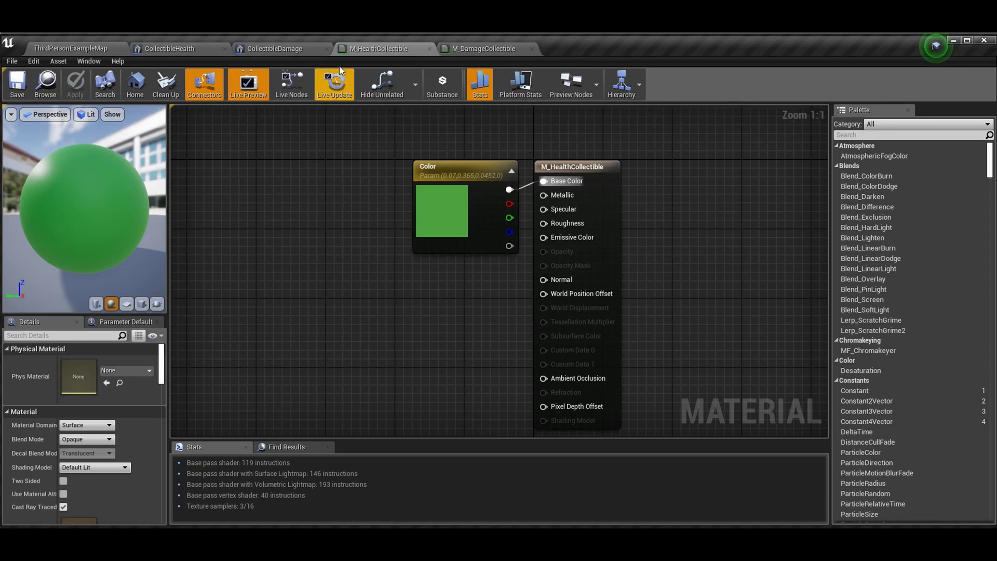
left_click(171, 49)
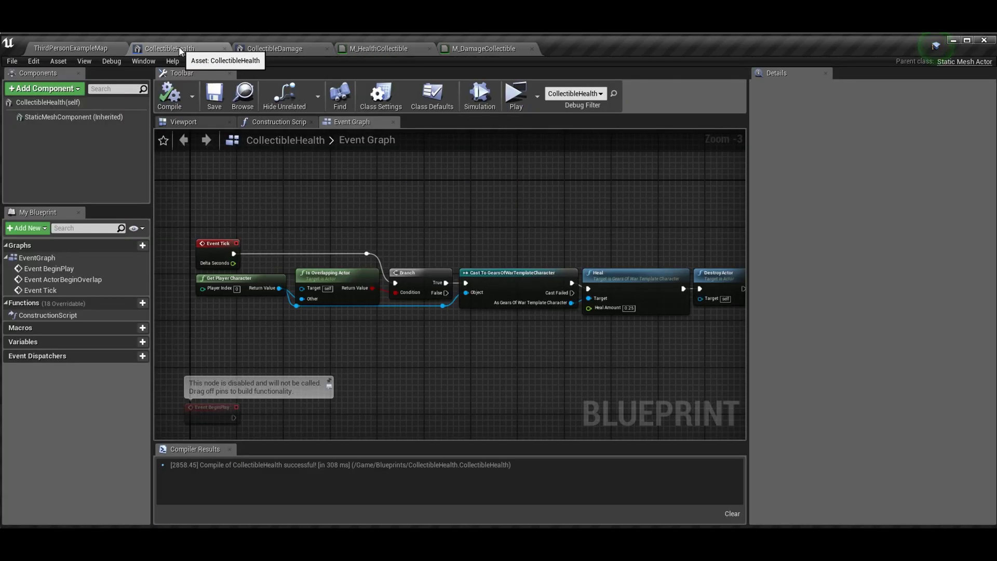
left_click(54, 121)
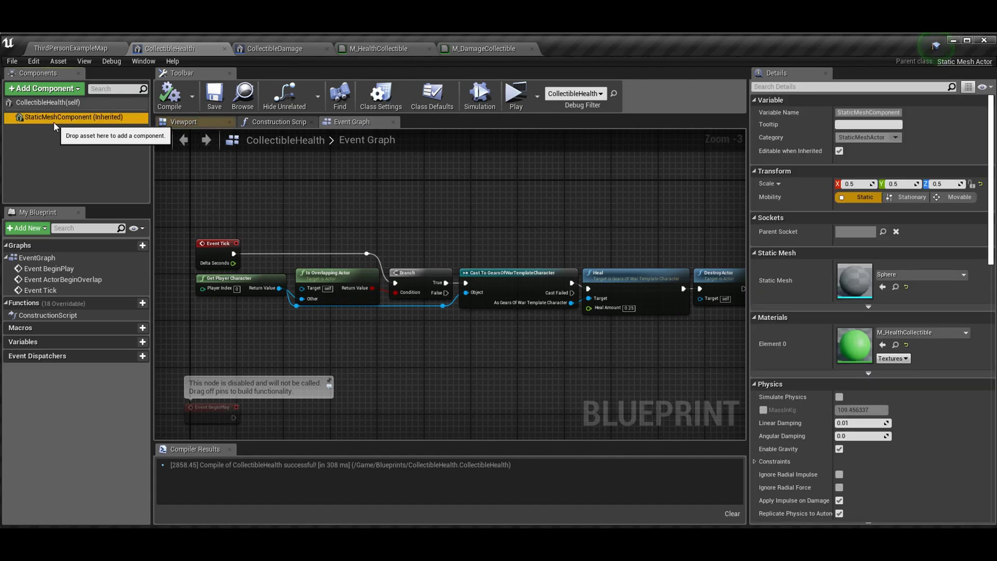
scroll(848, 324, "down", 1)
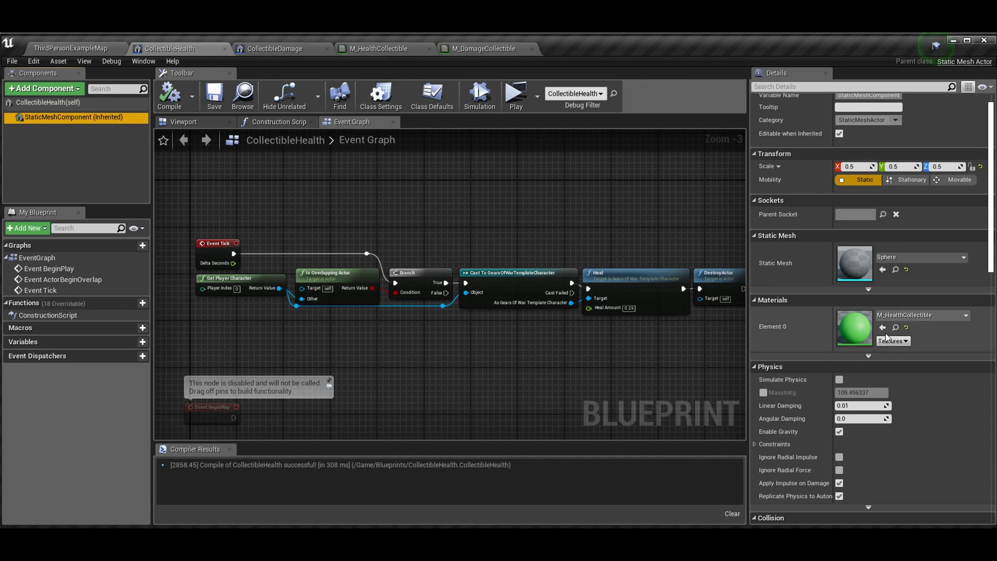
left_click(967, 317)
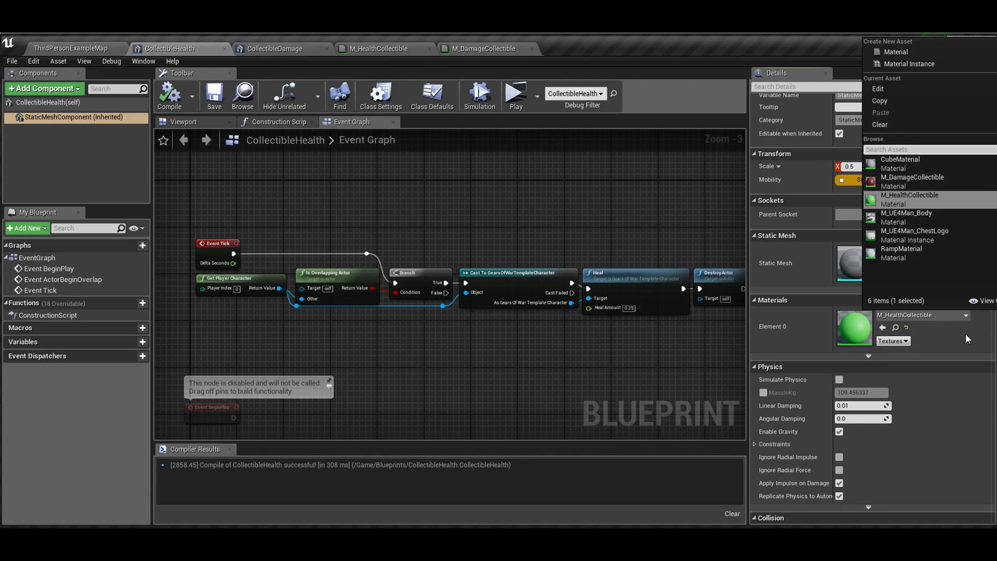
left_click(945, 323)
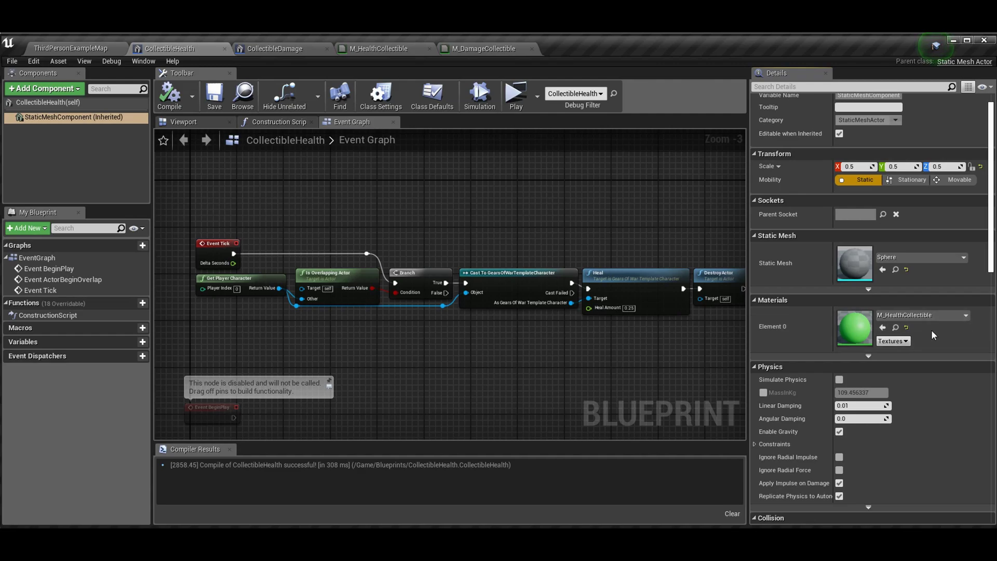
scroll(890, 323, "down", 5)
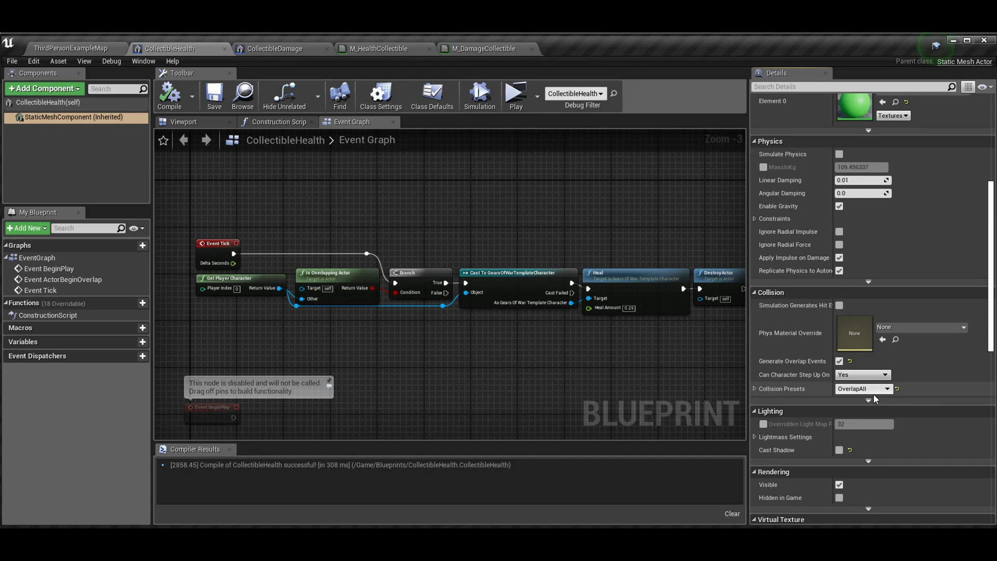
scroll(874, 394, "up", 5)
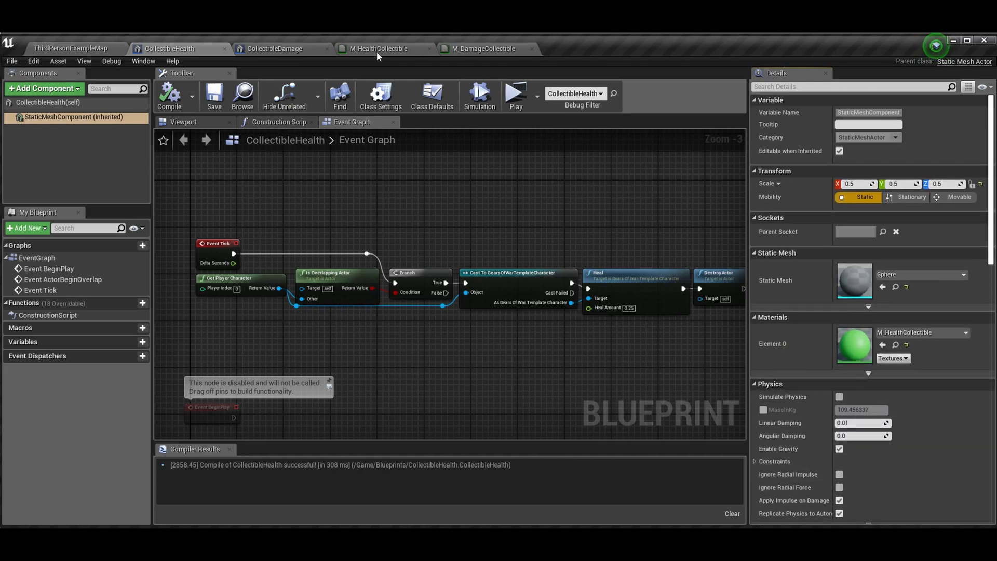
Step: Inspect the material and collision settings of the StaticMeshComponent in the CollectibleDamage blueprint
left_click(291, 50)
left_click(112, 114)
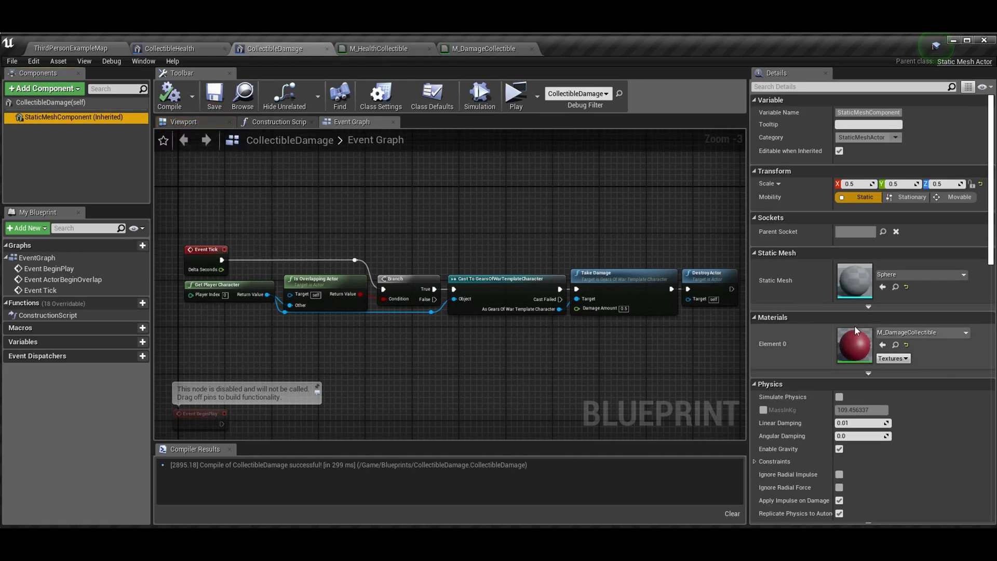
scroll(857, 353, "down", 10)
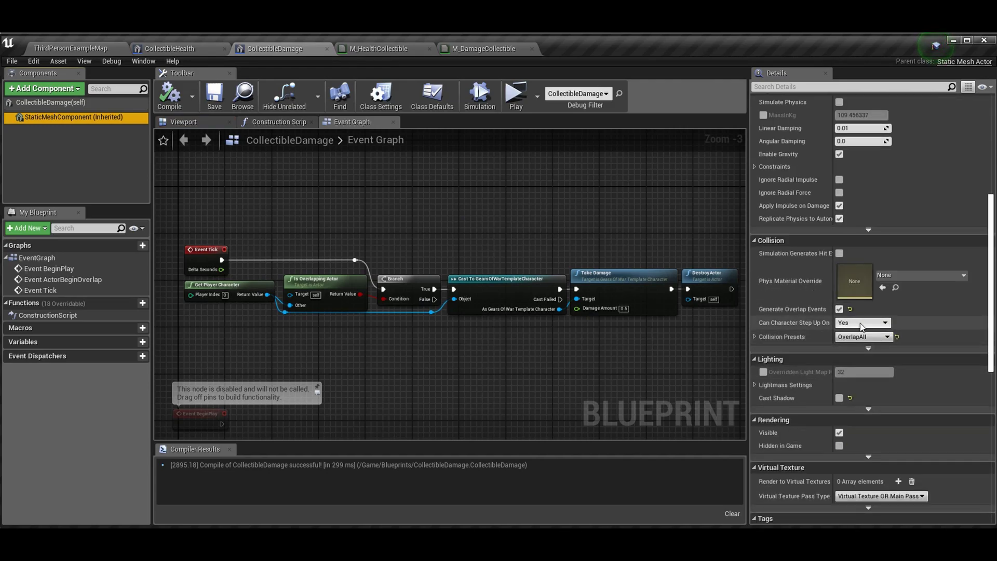
scroll(833, 311, "up", 5)
scroll(833, 310, "up", 6)
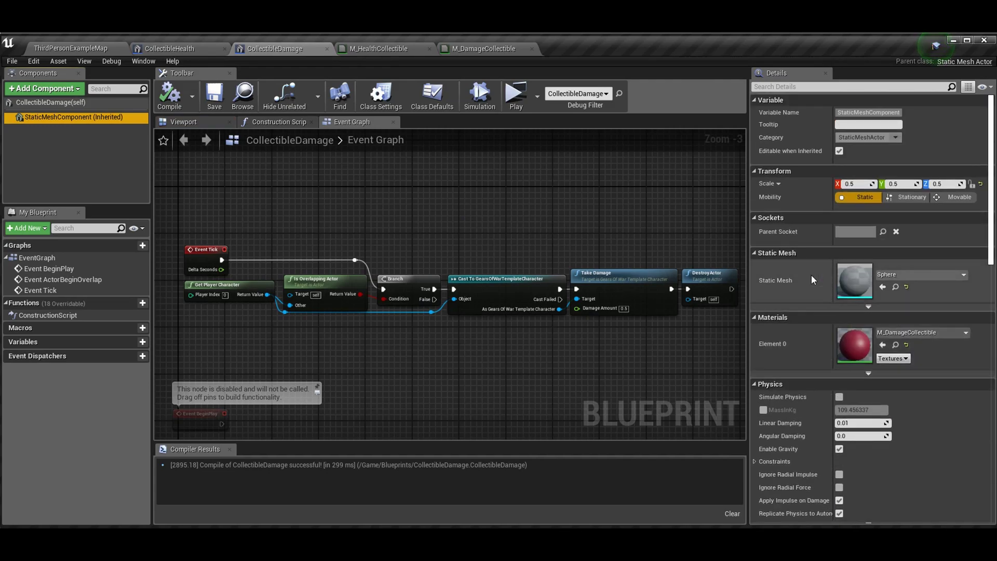
Step: Enable Cast Shadow on both the CollectibleHealth and CollectibleDamage spheres in ThirdPersonExampleMap and save the level
left_click(85, 52)
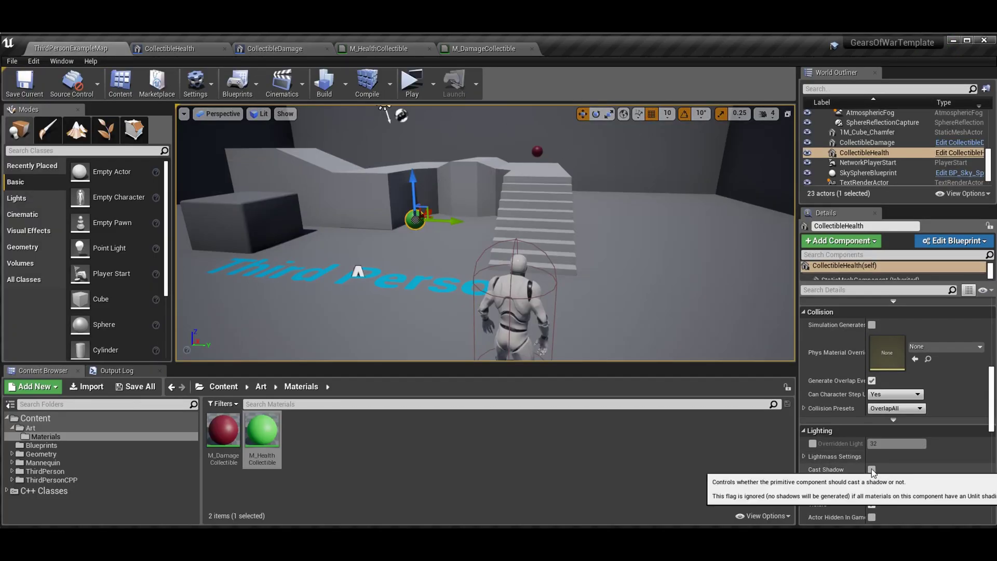
left_click(872, 469)
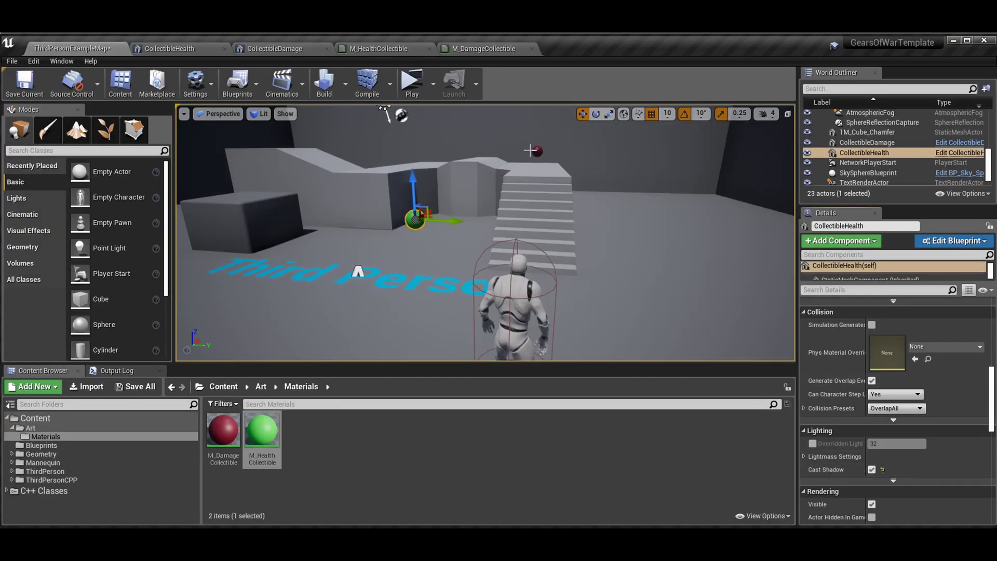
left_click(538, 151)
scroll(836, 455, "down", 1)
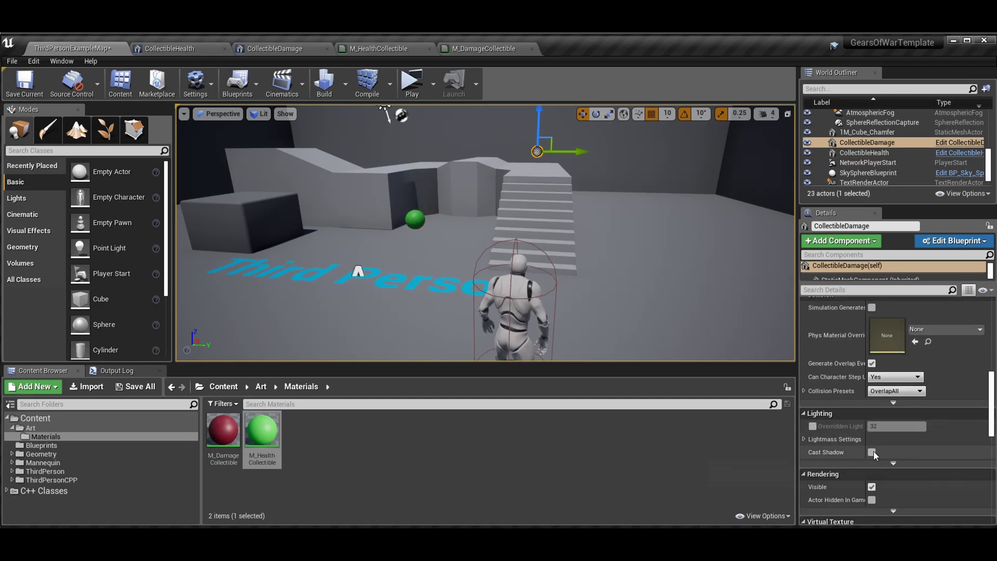
left_click(872, 452)
left_click(24, 82)
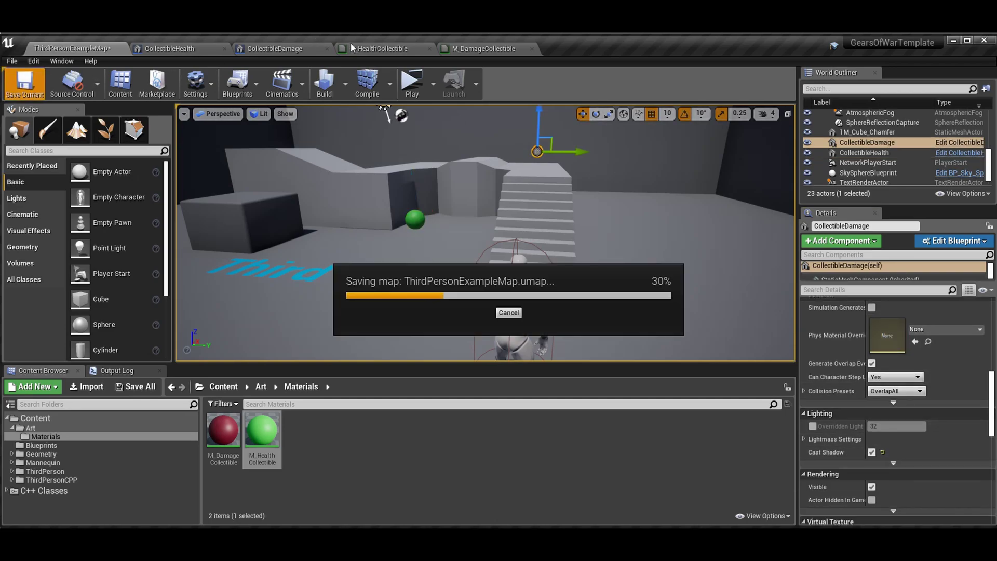
Step: Briefly play the level, then build only the lighting of ThirdPersonExampleMap and select the green CollectibleHealth sphere
left_click(413, 85)
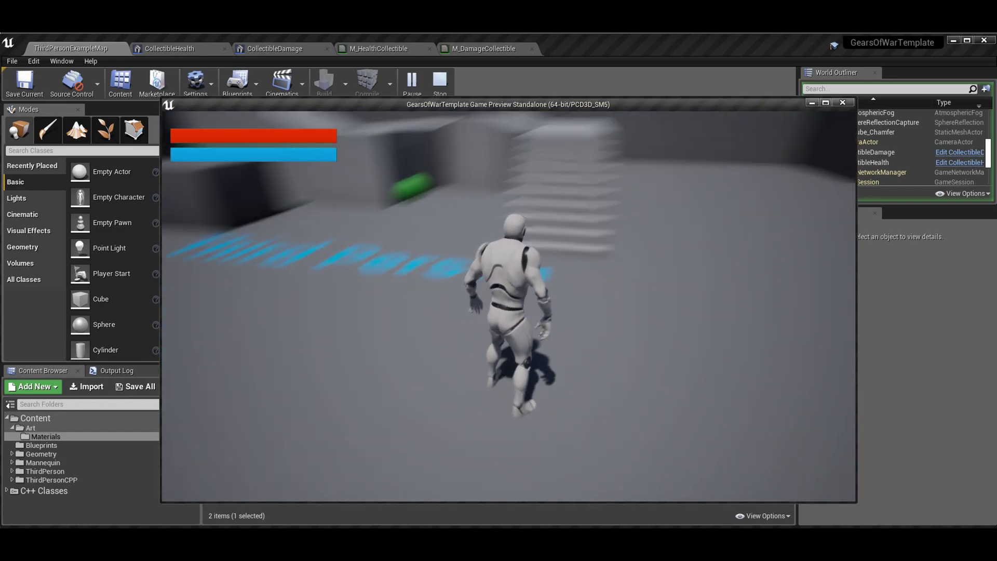
key("Escape")
left_click(346, 83)
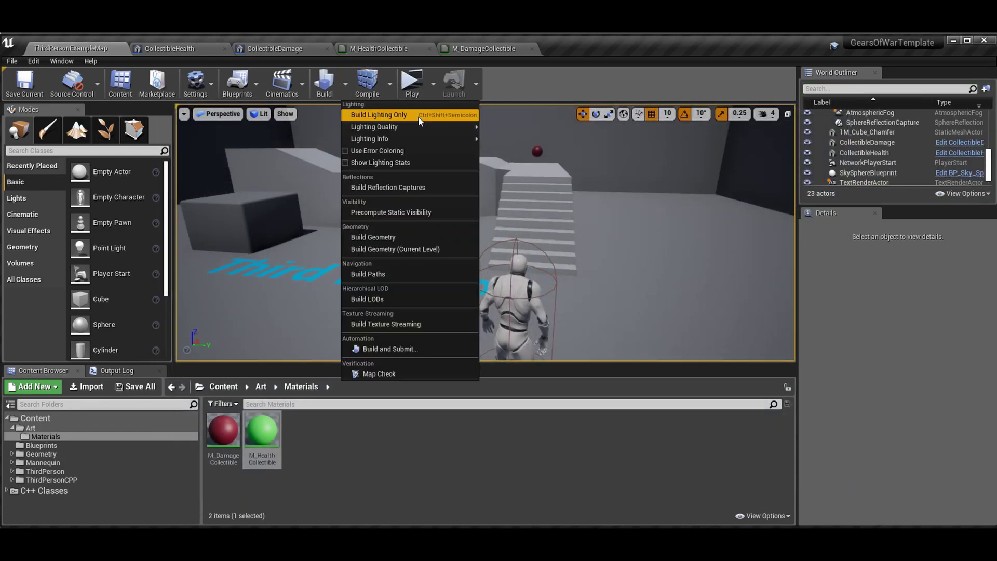
left_click(461, 115)
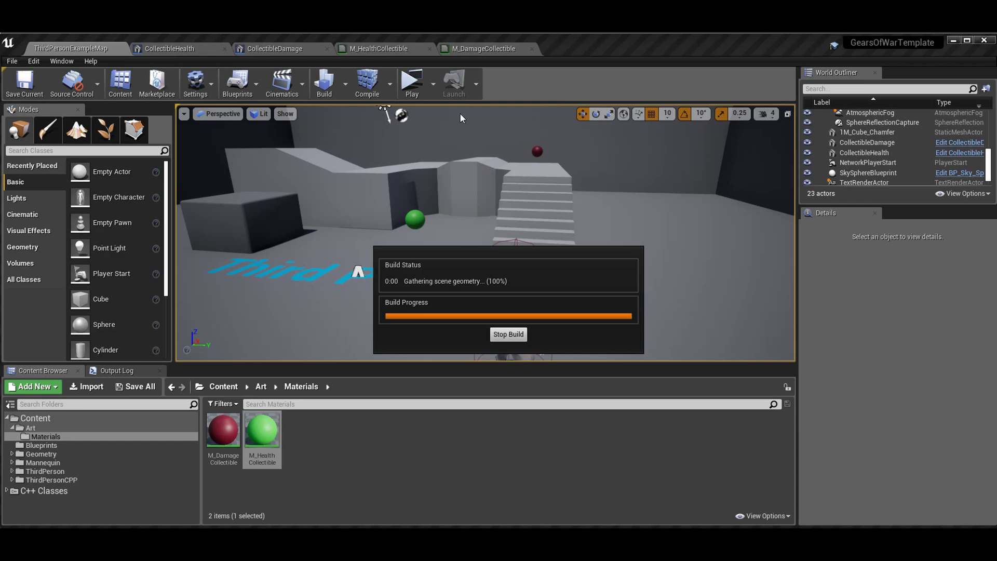
left_click(345, 84)
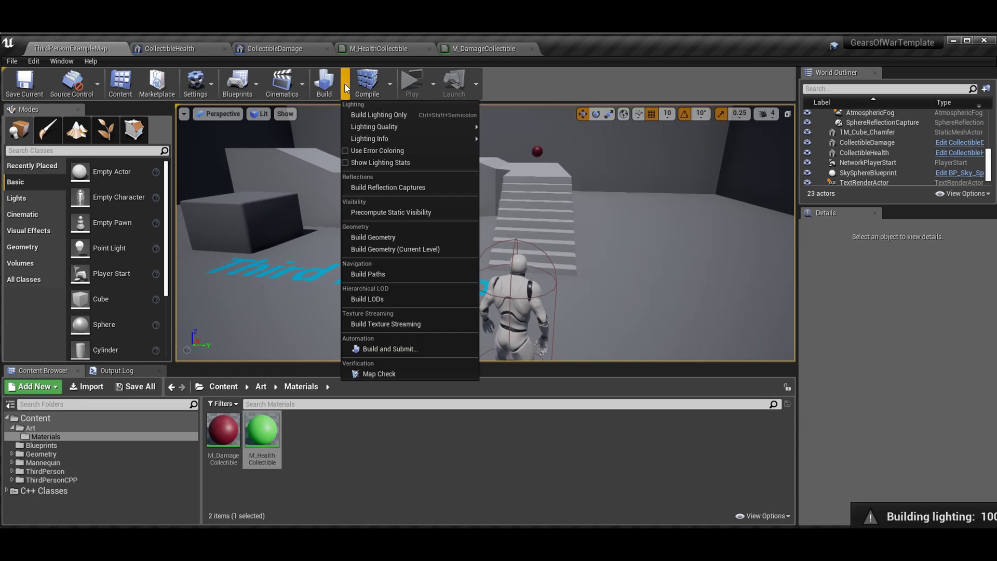
left_click(345, 84)
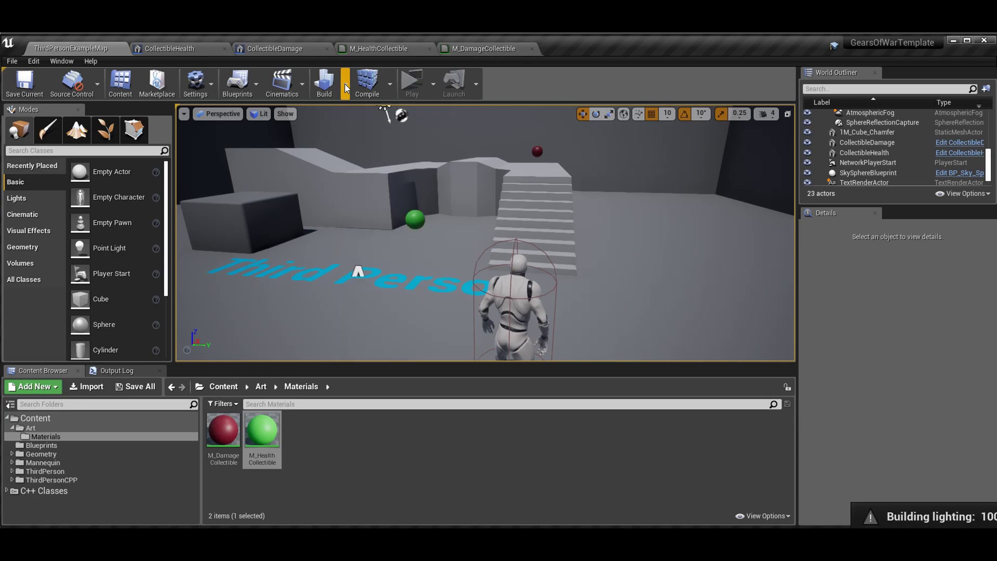
left_click(415, 220)
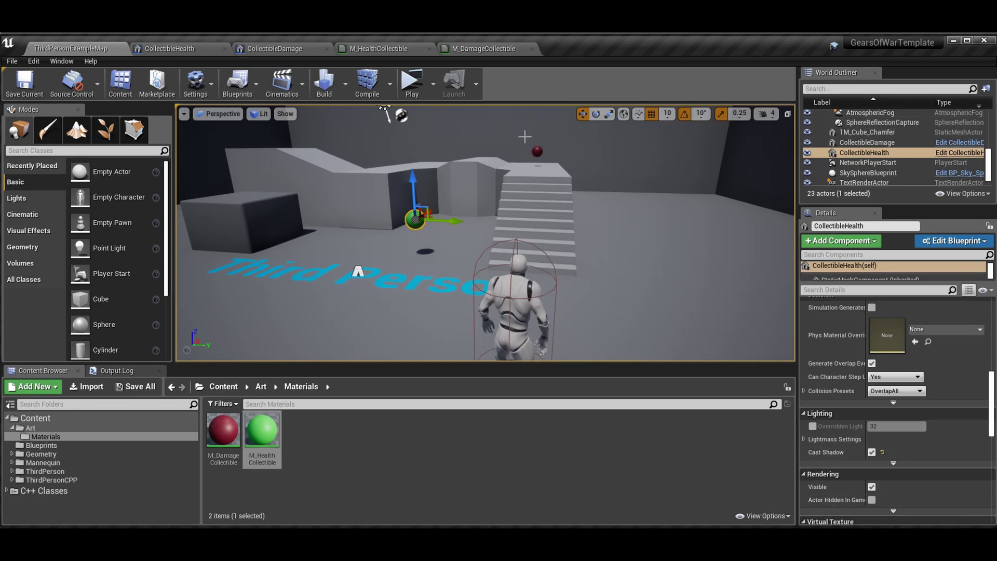
Step: Play the level, run the character up the stairs into the red sphere and down into the green sphere, and end the preview
left_click(410, 82)
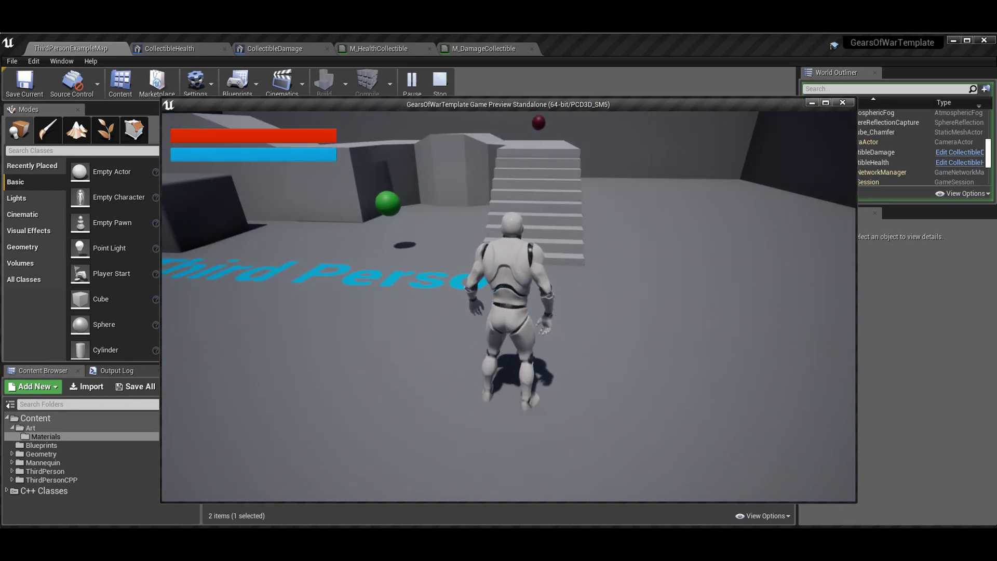
key("w")
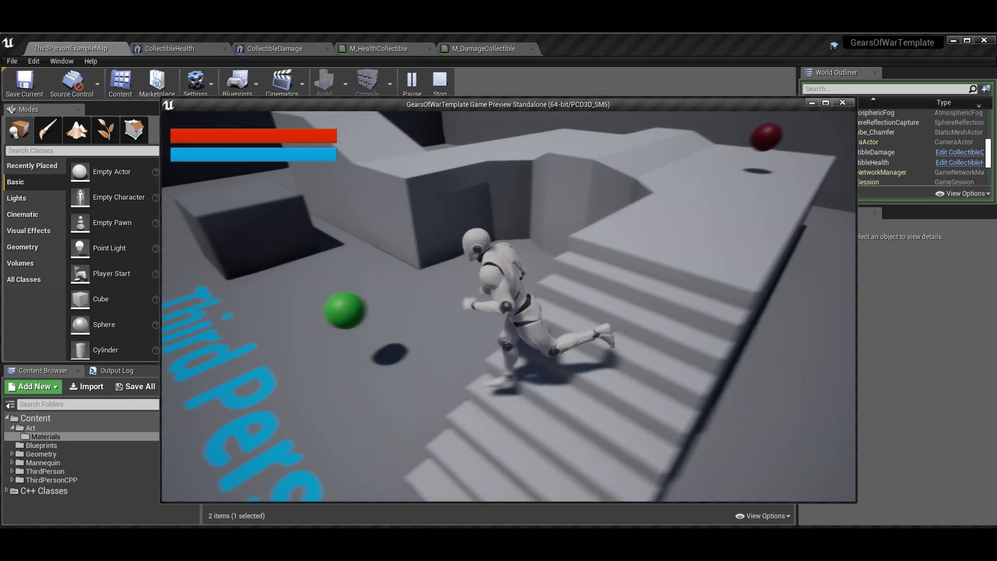
key("space")
key("w")
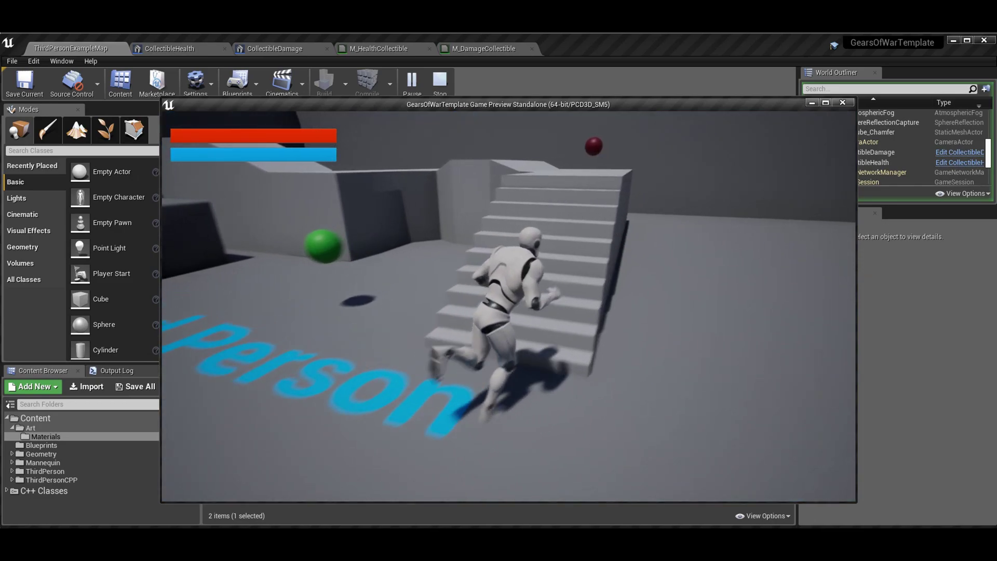
key("w")
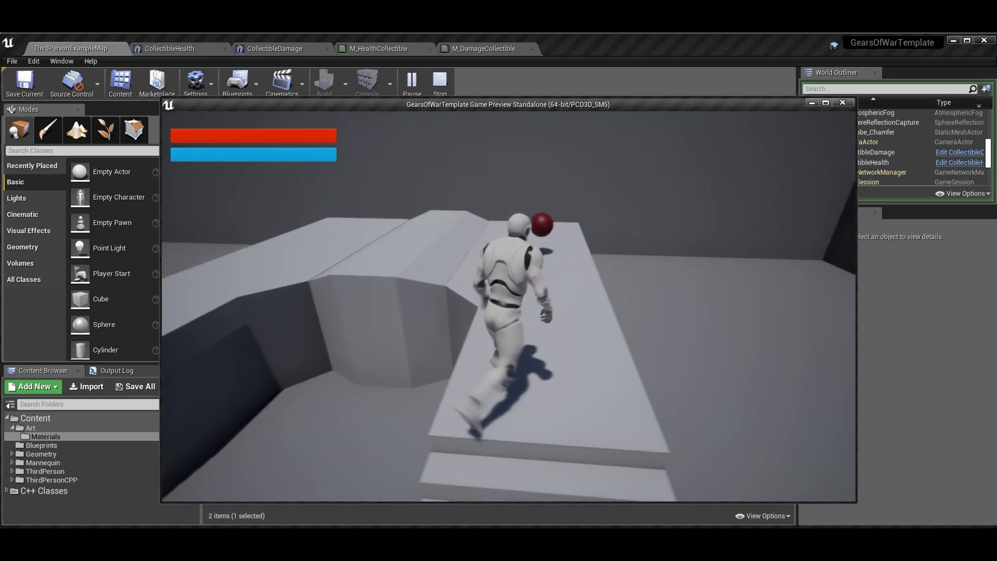
key("w")
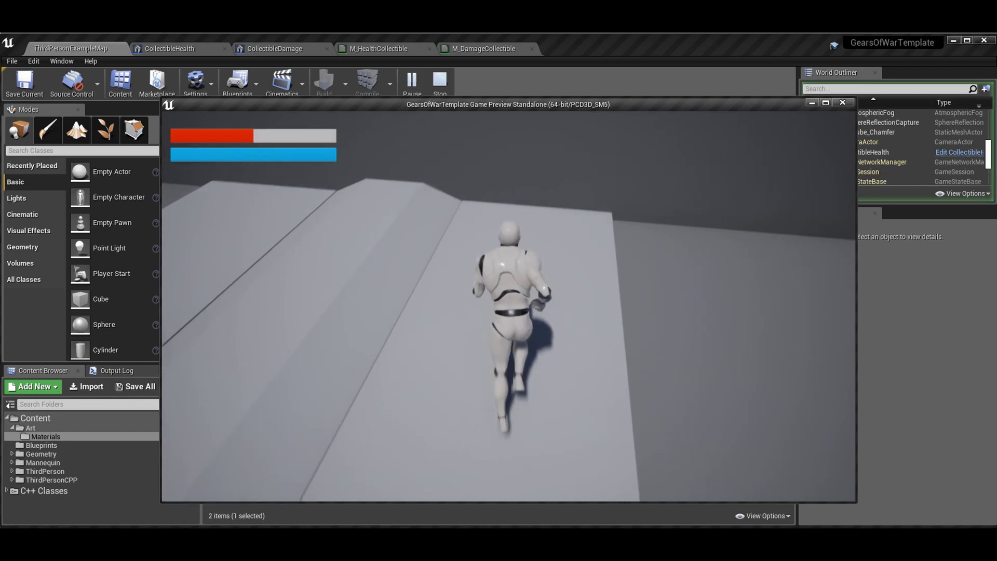
key("w")
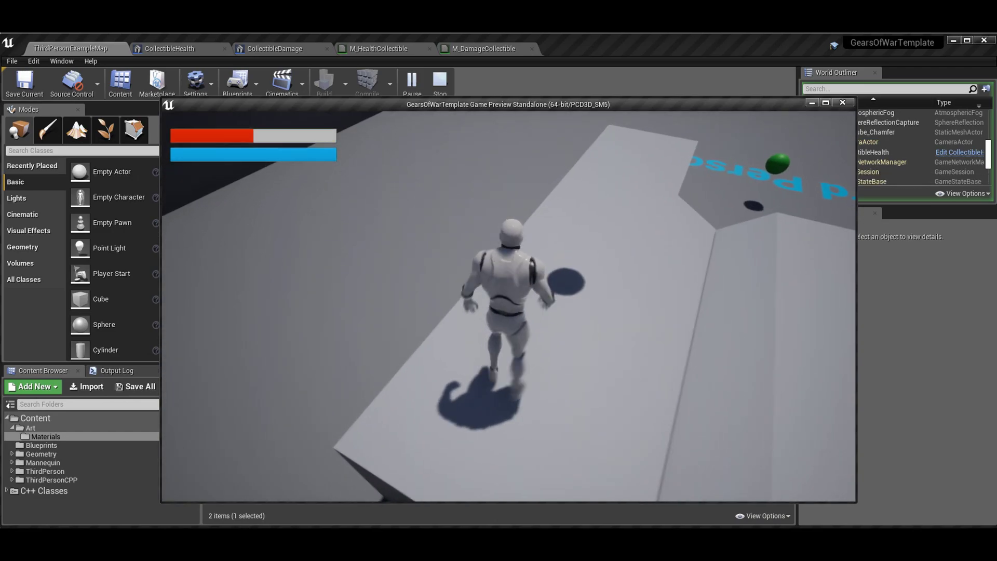
key("w")
key("w")
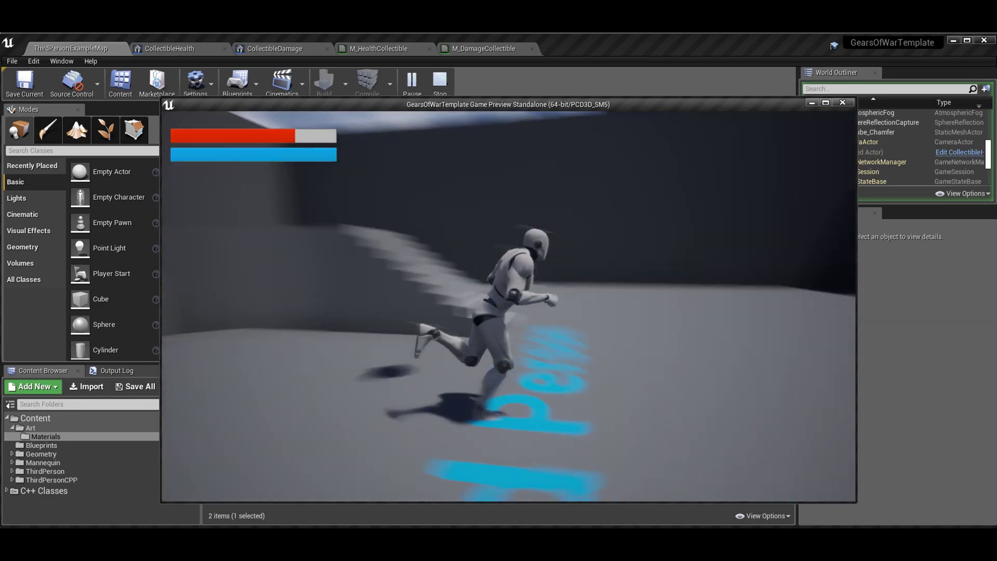
key("Escape")
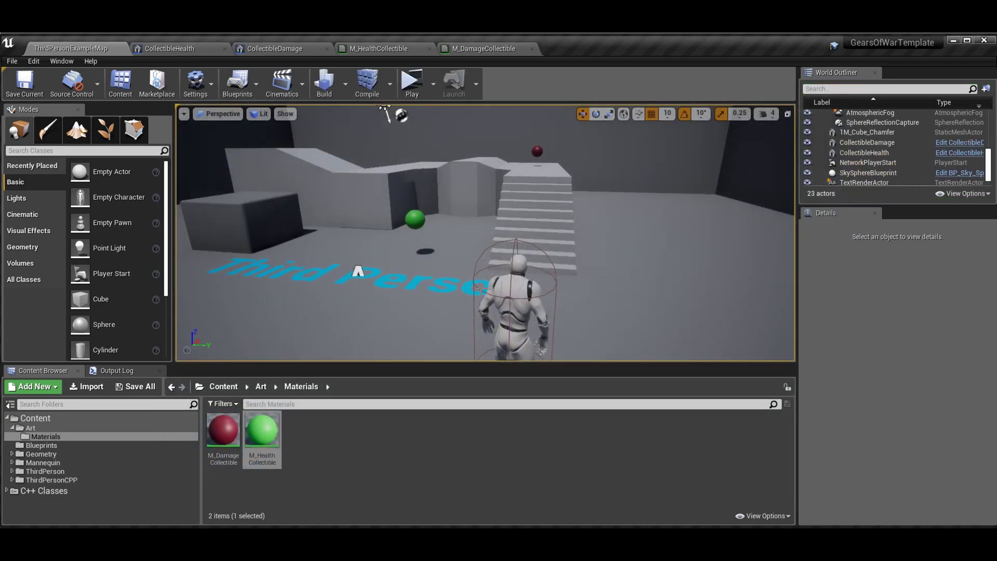
Step: Disable Cast Shadow on both the CollectibleHealth and CollectibleDamage spheres and save the level
left_click(422, 215)
left_click(537, 151, "ctrl")
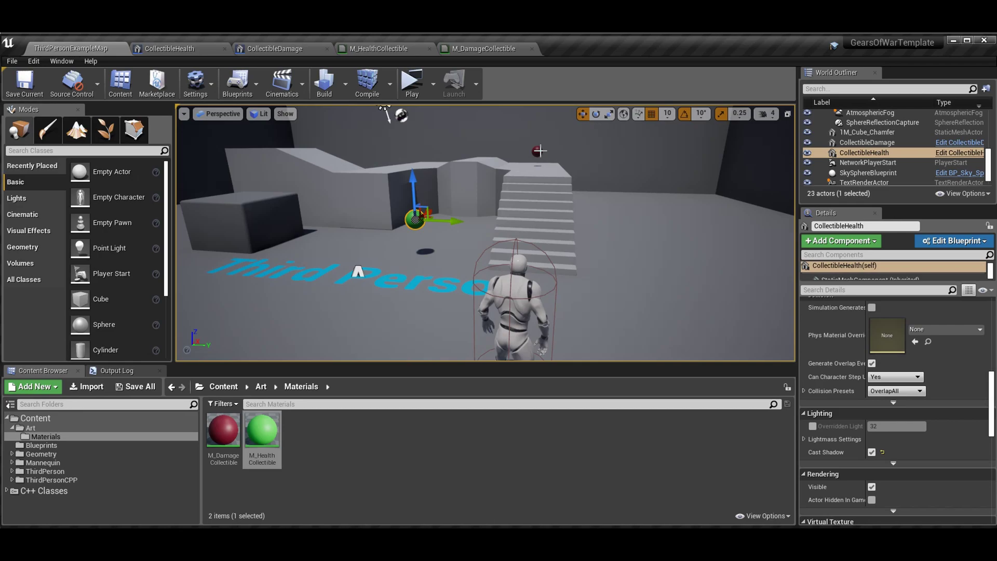
scroll(929, 324, "down", 5)
left_click(872, 401)
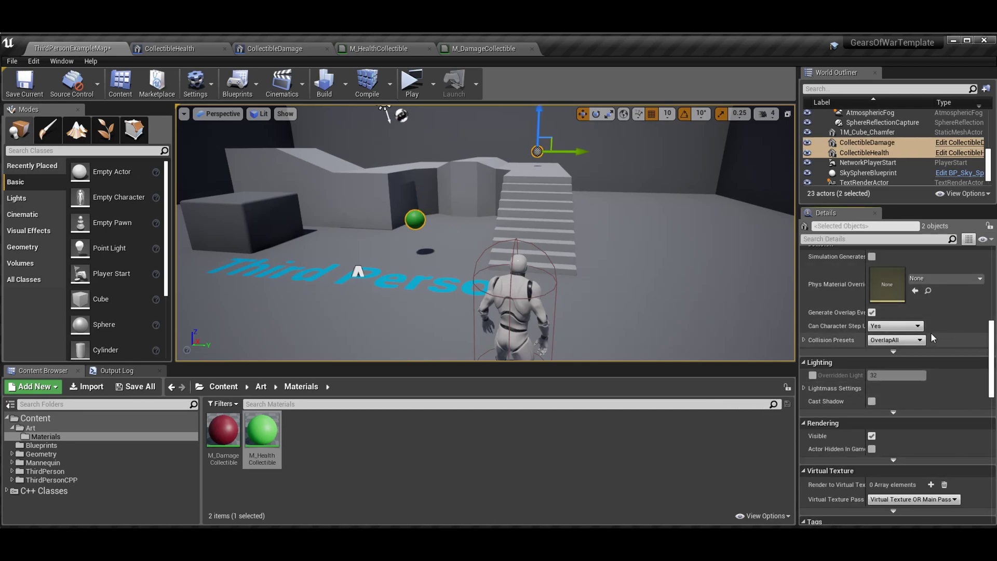
left_click(24, 82)
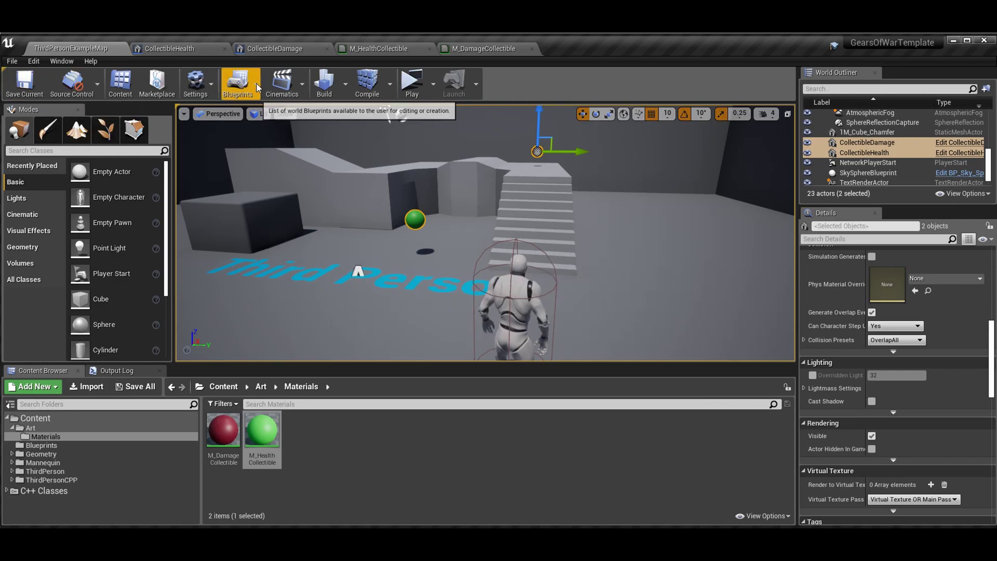
Step: Rebuild only the lighting of ThirdPersonExampleMap and save the level
left_click(267, 97)
left_click(345, 84)
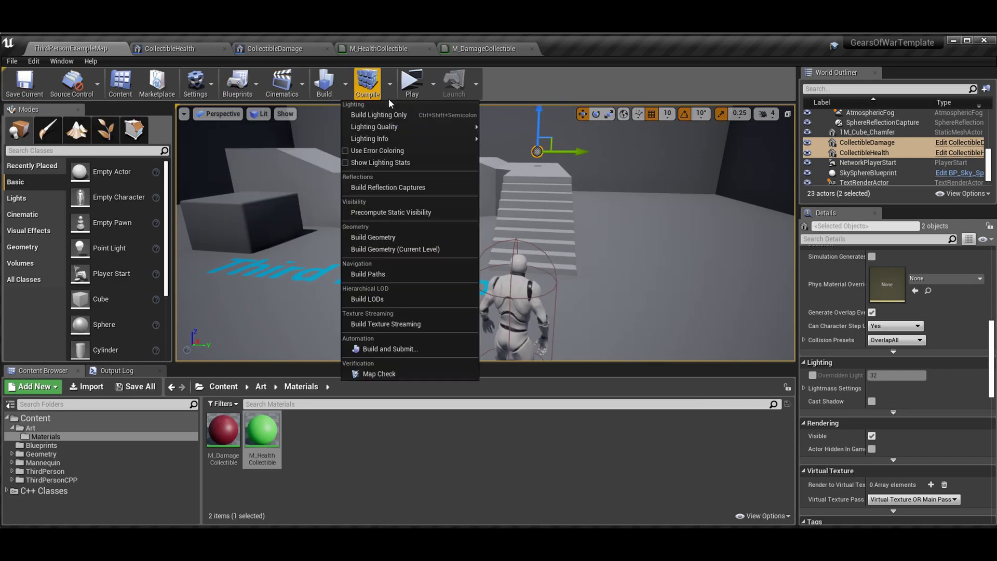
left_click(380, 115)
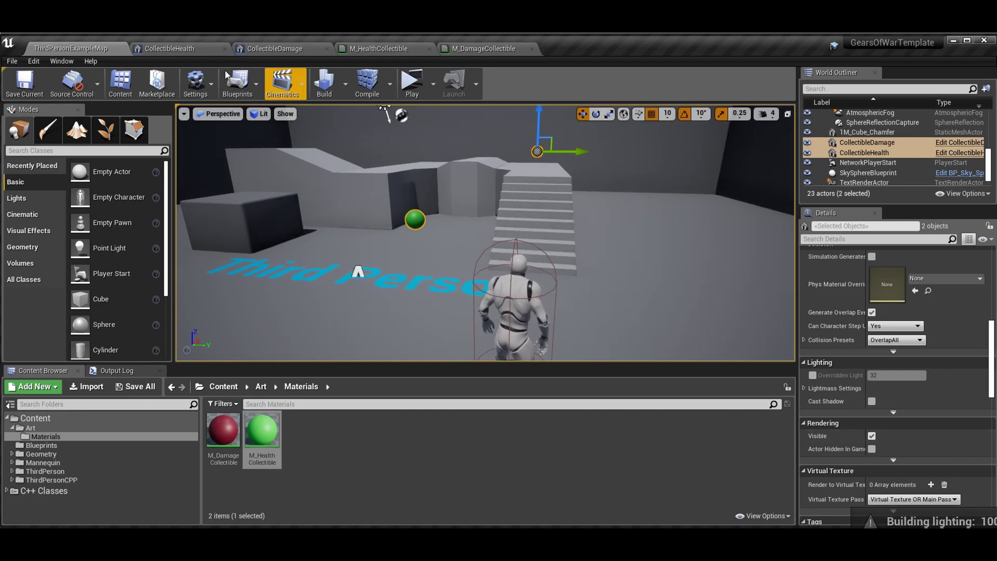
left_click(24, 83)
Step: Play the level again, run through the green sphere first and the red sphere second, and end the preview
left_click(412, 82)
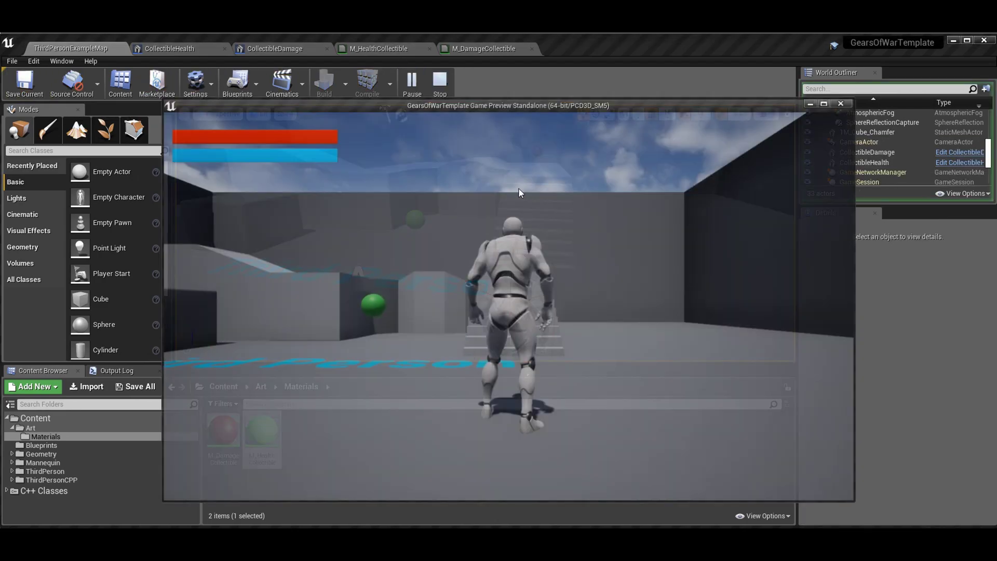
key("w")
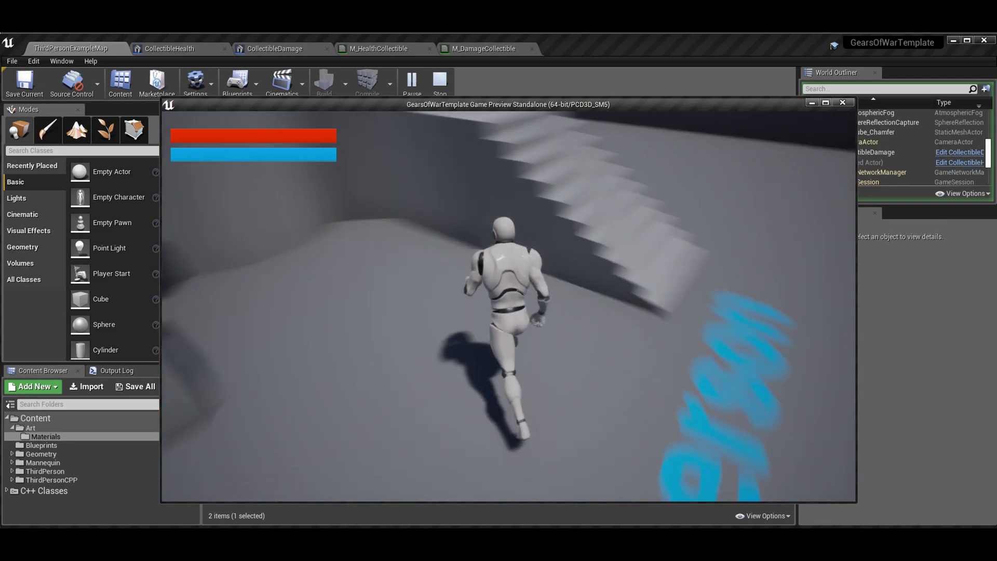
key("w")
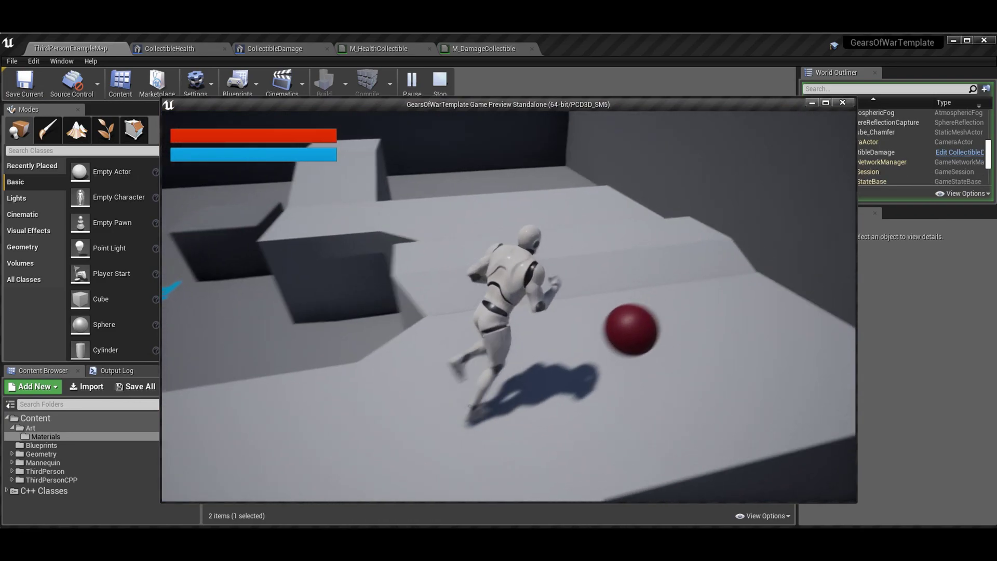
key("w")
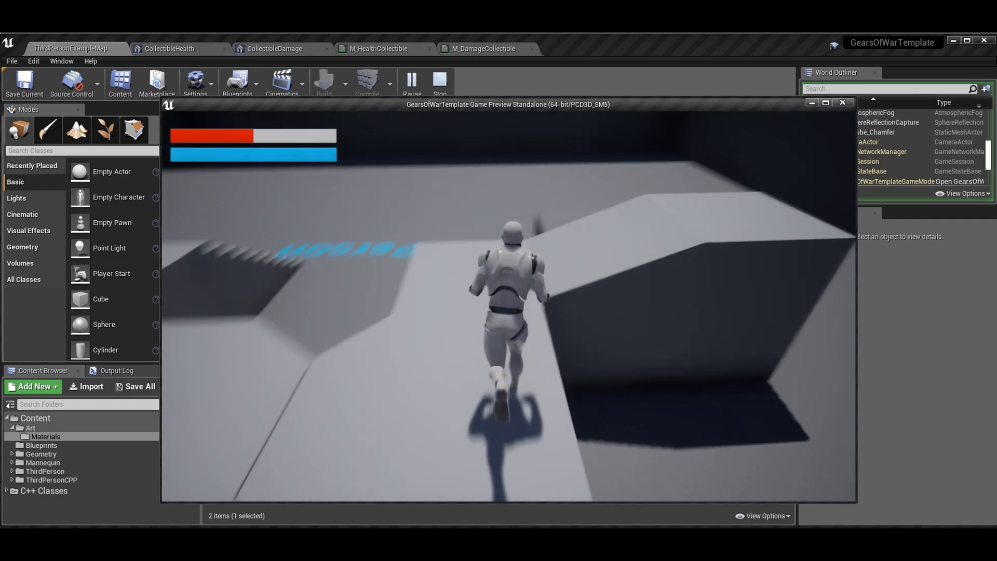
key("w")
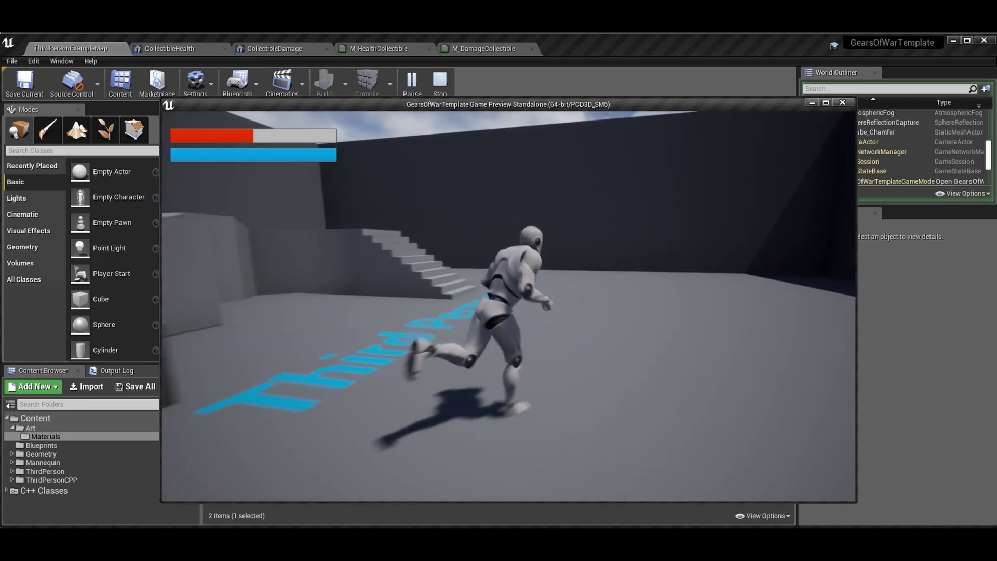
key("w")
key("Escape")
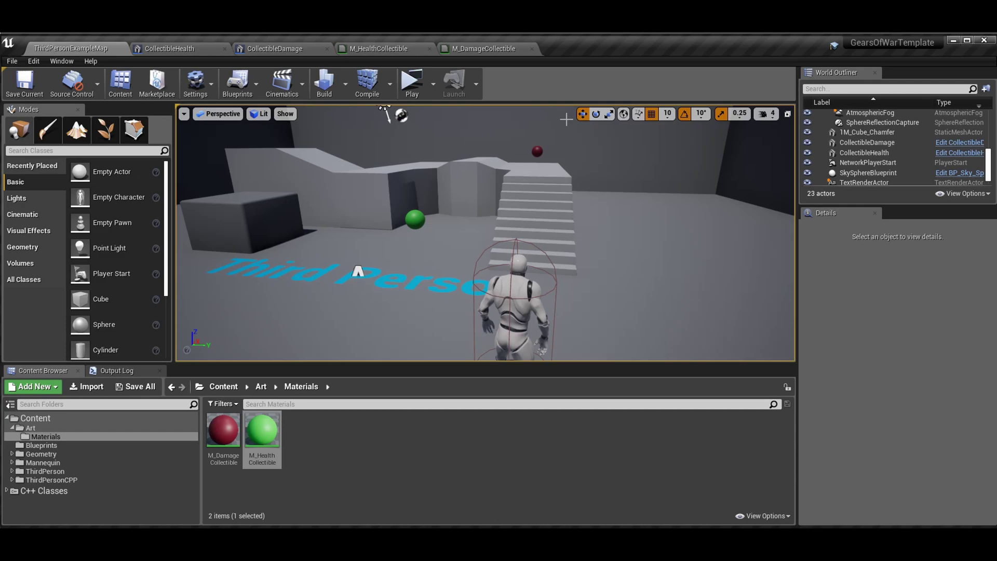
Step: Review the CollectibleHealth event graph from Event Tick through the Heal and DestroyActor nodes, and return to ThirdPersonExampleMap
left_click(379, 48)
left_click(169, 49)
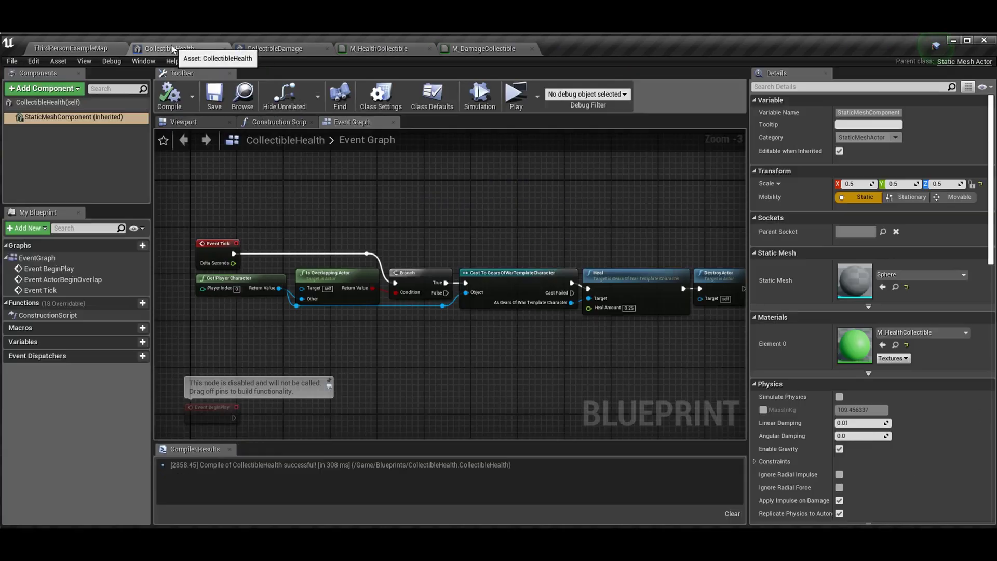
right_click_drag(488, 362, 410, 349)
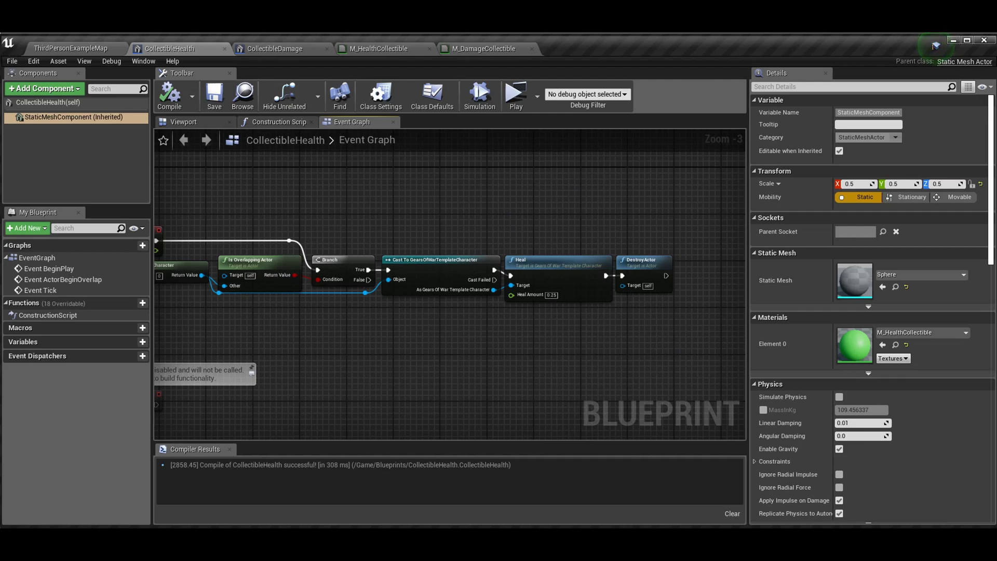
left_click(88, 49)
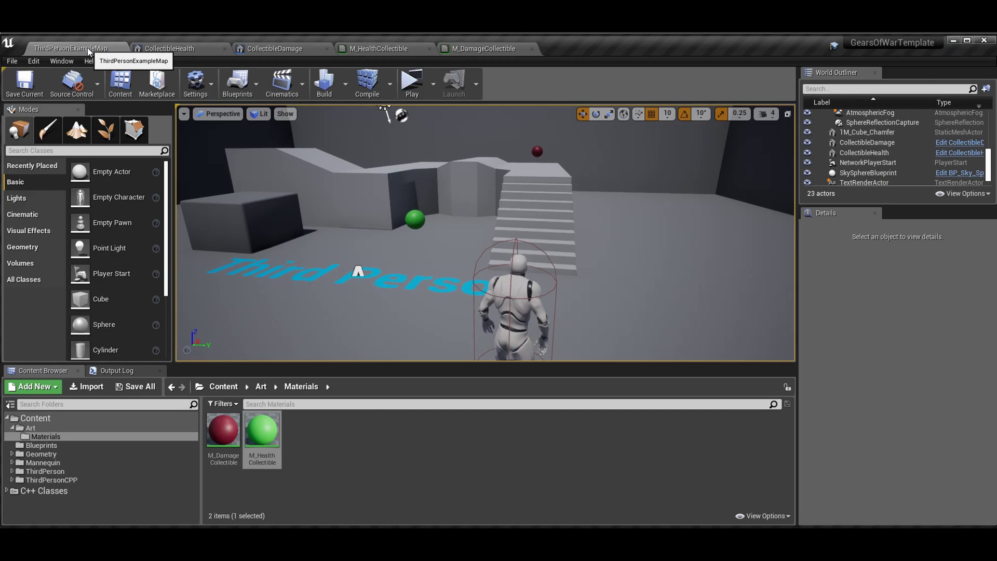